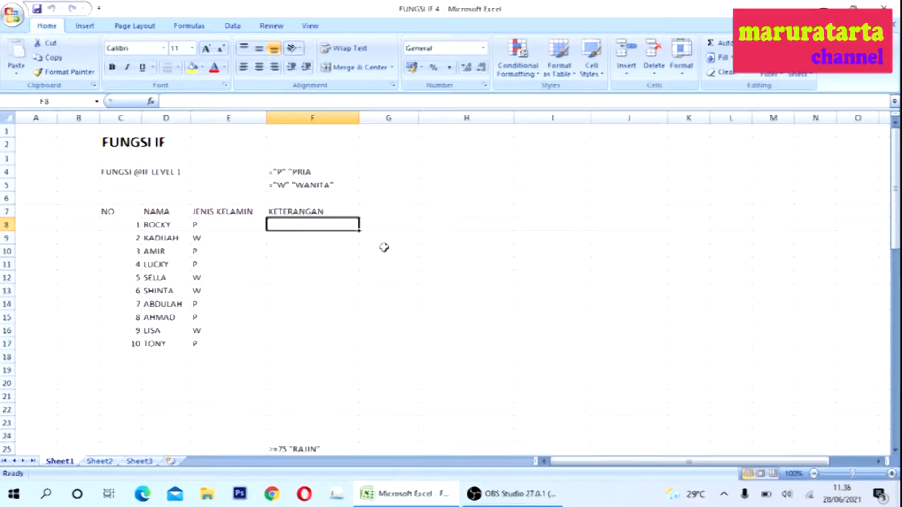
- Start an IF formula in F8 whose logical test checks whether E8 equals "P"
type("=id")
key("BackSpace")
type("f(")
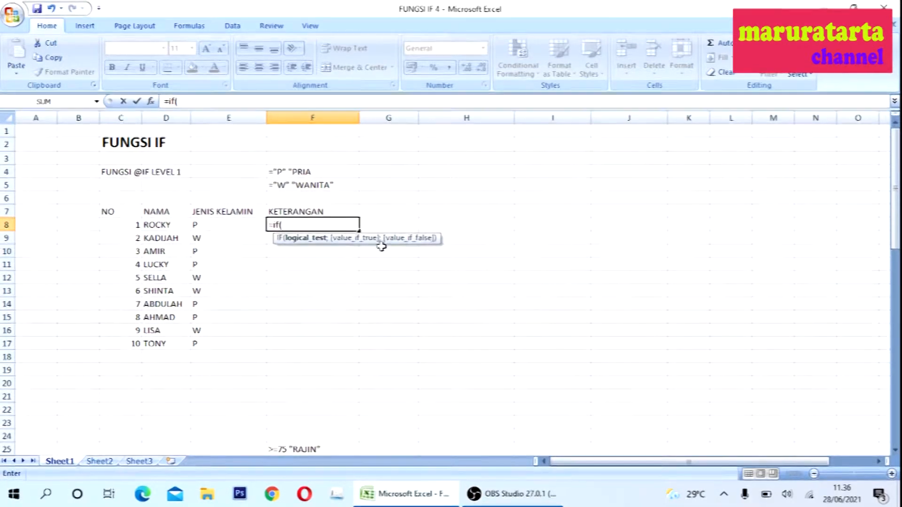
left_click(218, 226)
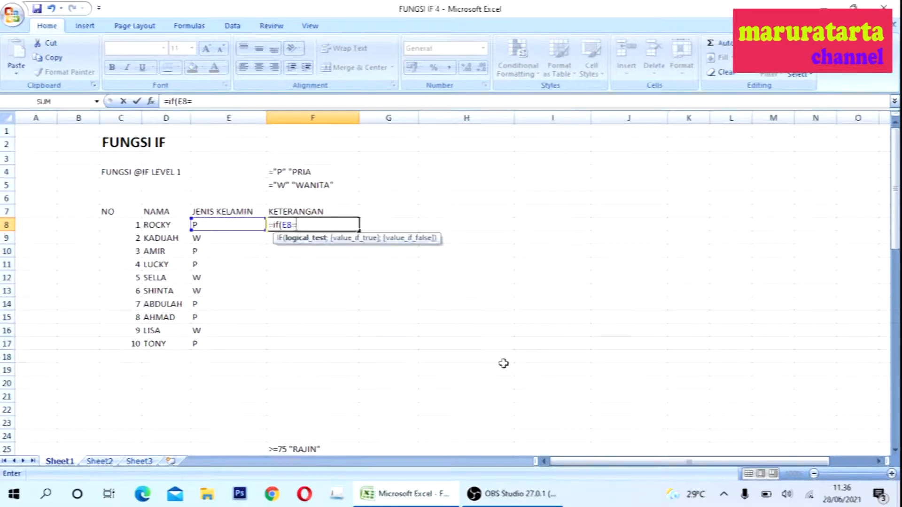
type("\"P\";")
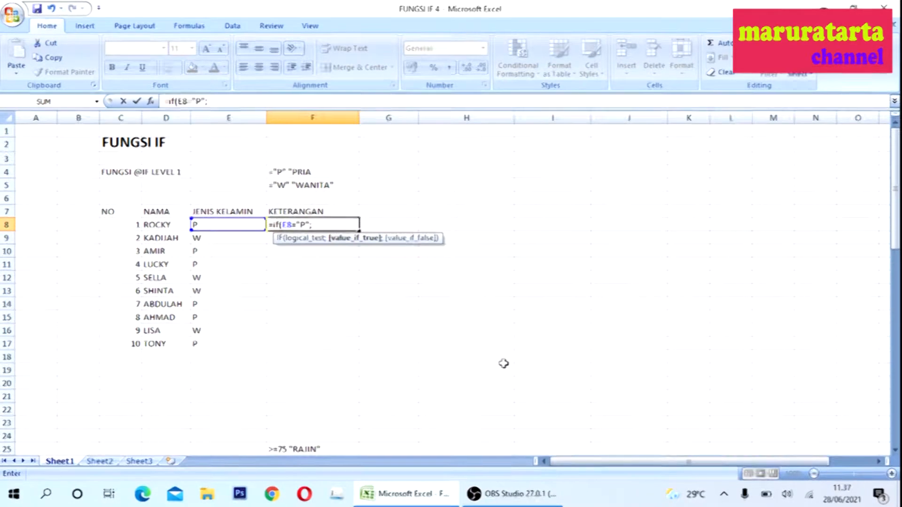
type("\"")
type("Pria")
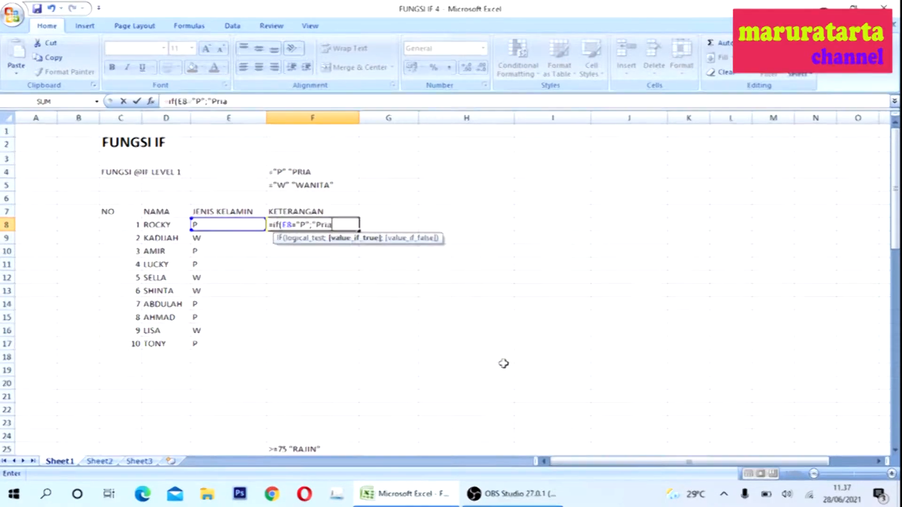
type("\";")
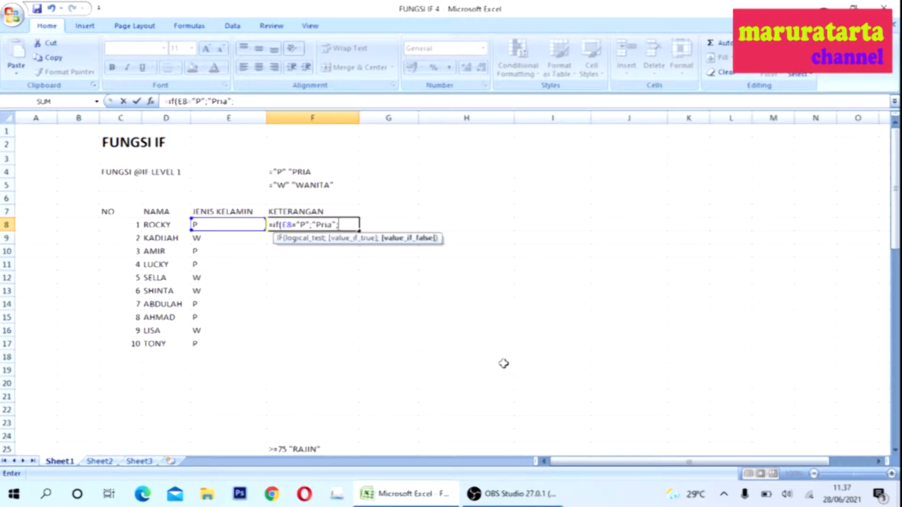
type("\"Wanita\")")
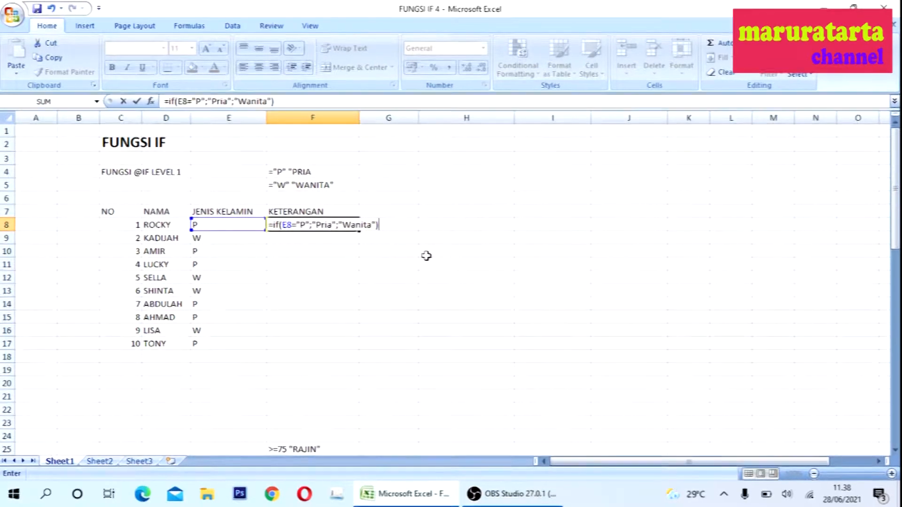
- Complete the formula to return "Pria" when true and "Wanita" otherwise, and enter it
key("Return")
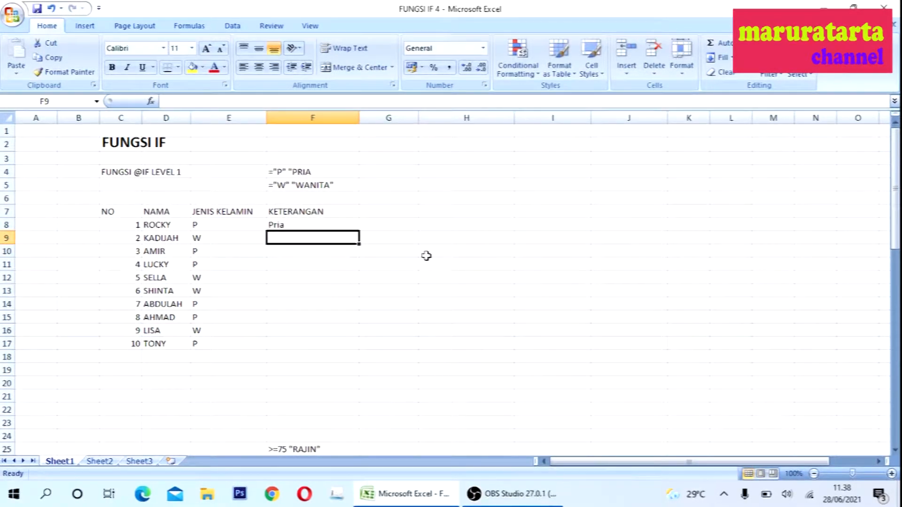
- Copy the formula in F8 and paste it into F9 through F17
left_click(322, 224)
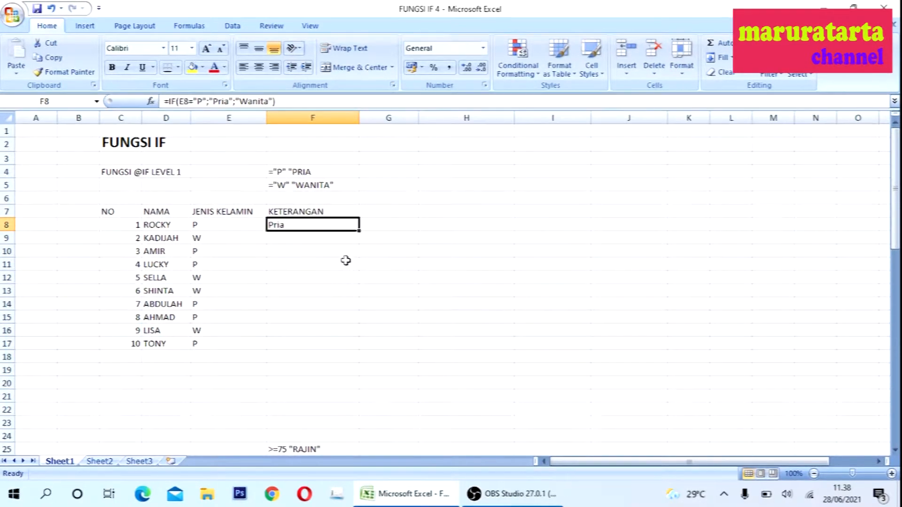
right_click(312, 224)
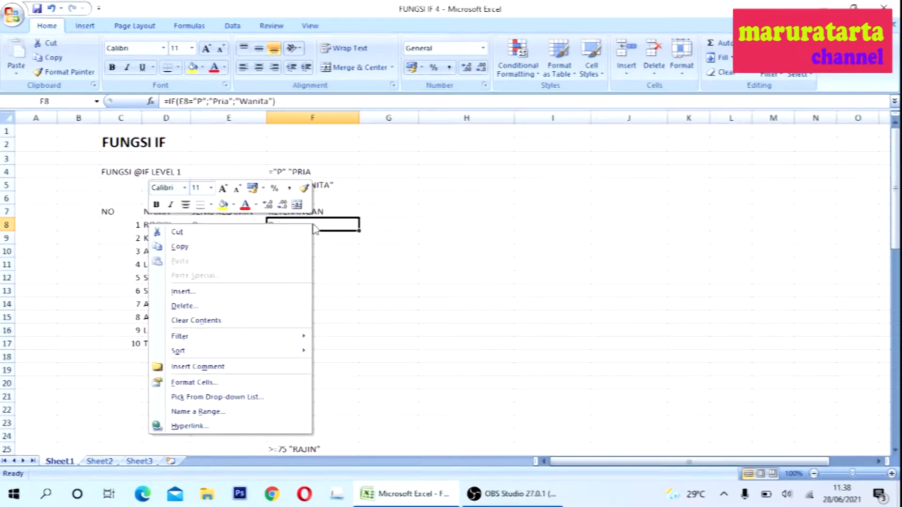
left_click(219, 247)
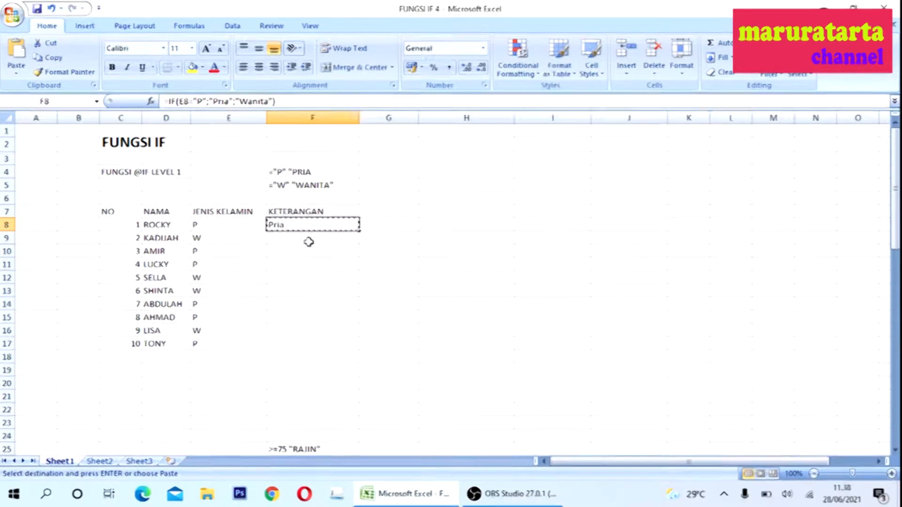
left_click(310, 240)
left_click_drag(310, 241, 312, 343)
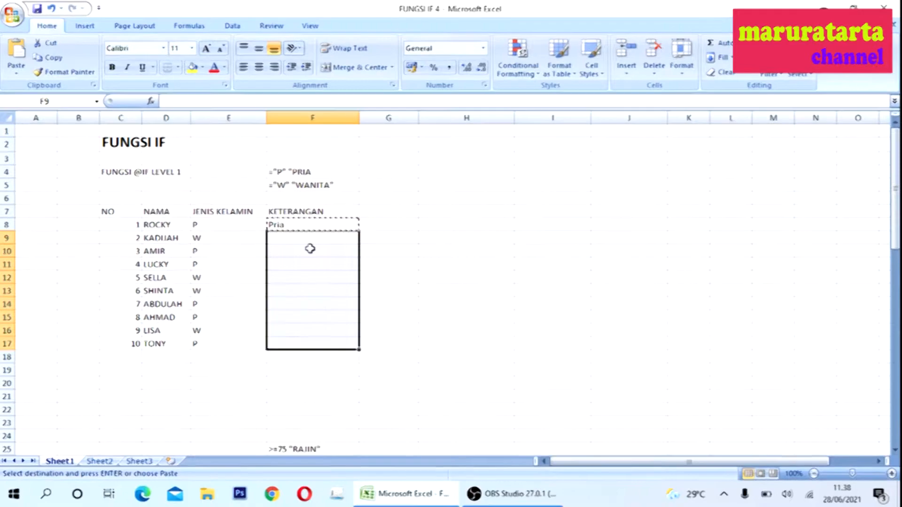
right_click(308, 249)
left_click(282, 286)
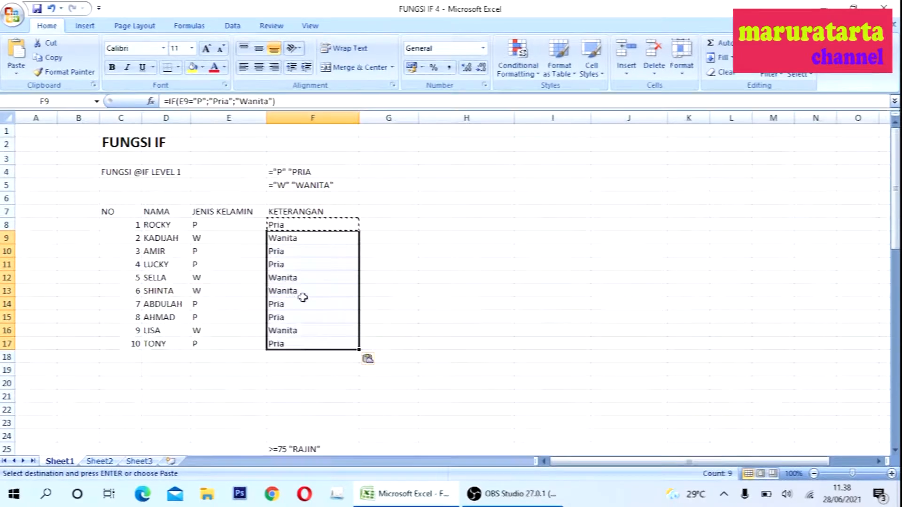
- Widen column E slightly so the JUMLAH KEHADIRAN header fits
left_click(385, 288)
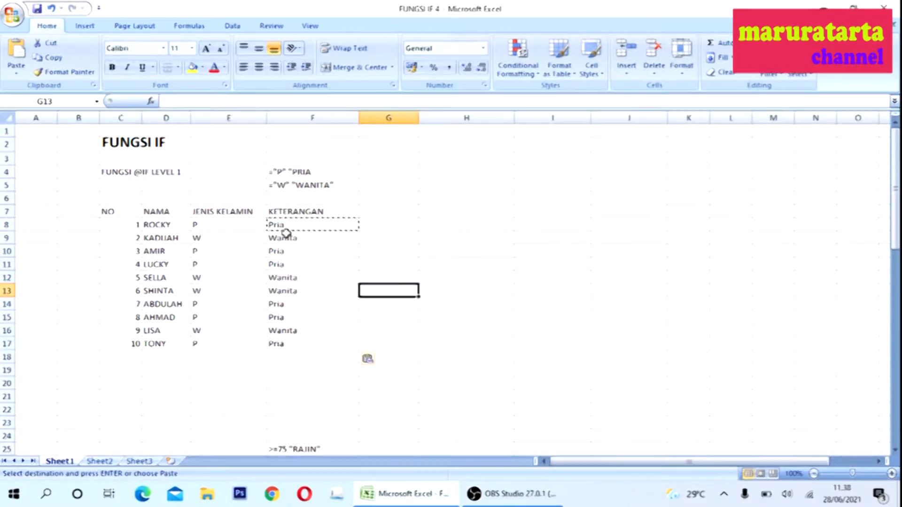
left_click(295, 241)
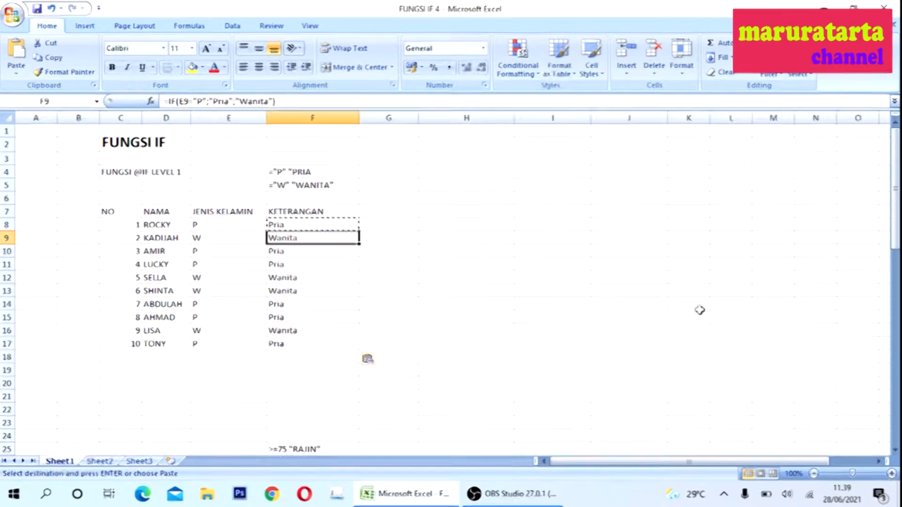
left_click_drag(895, 216, 896, 315)
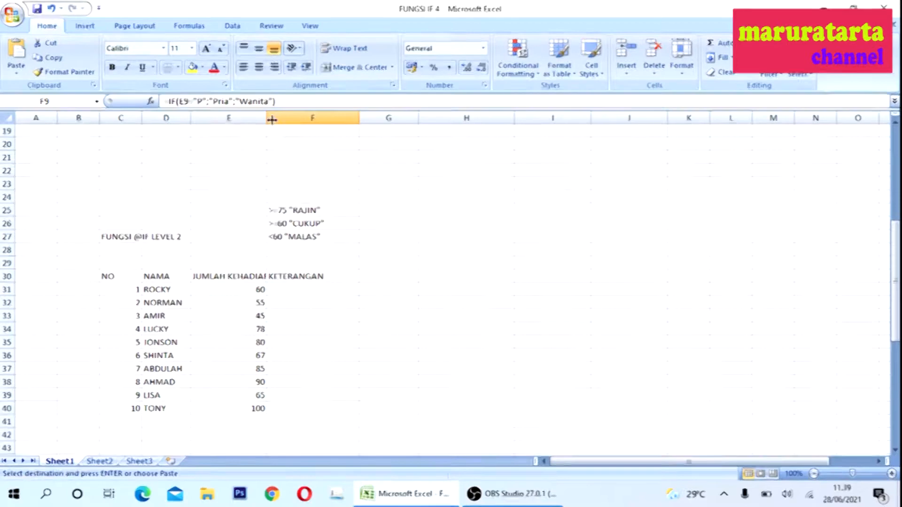
left_click_drag(268, 118, 276, 121)
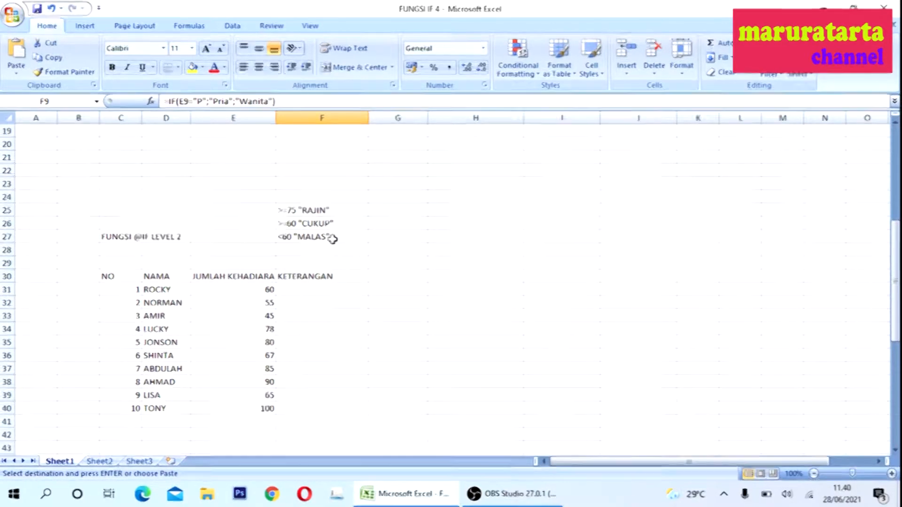
- Start an IF formula in F31 returning "Rajin" when E31 is at least 75
left_click(293, 293)
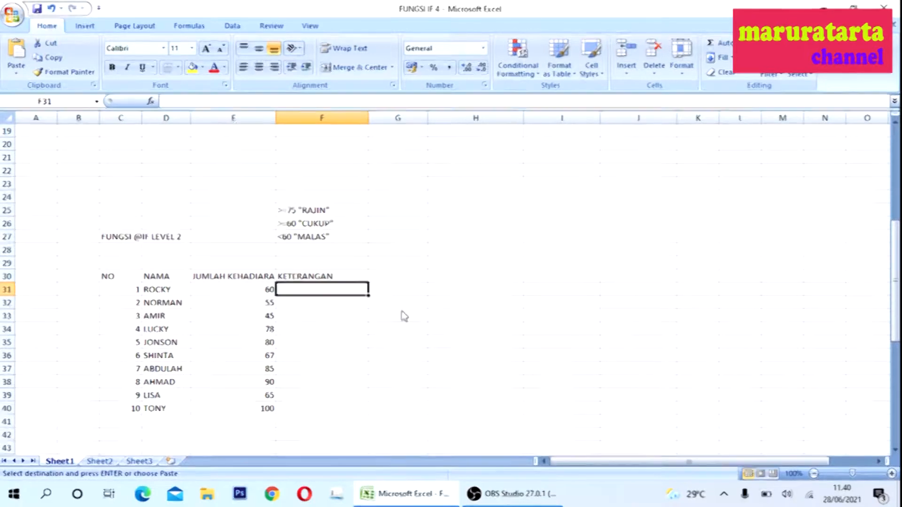
type("=")
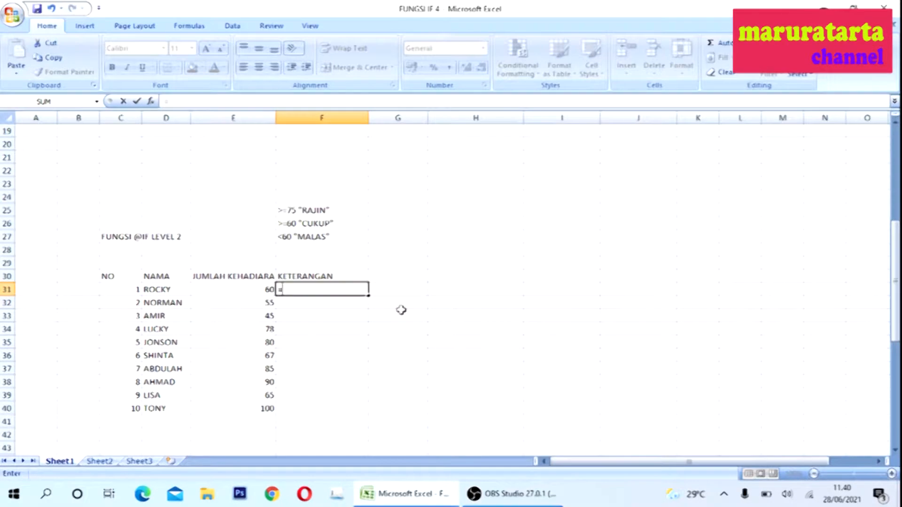
type("if(")
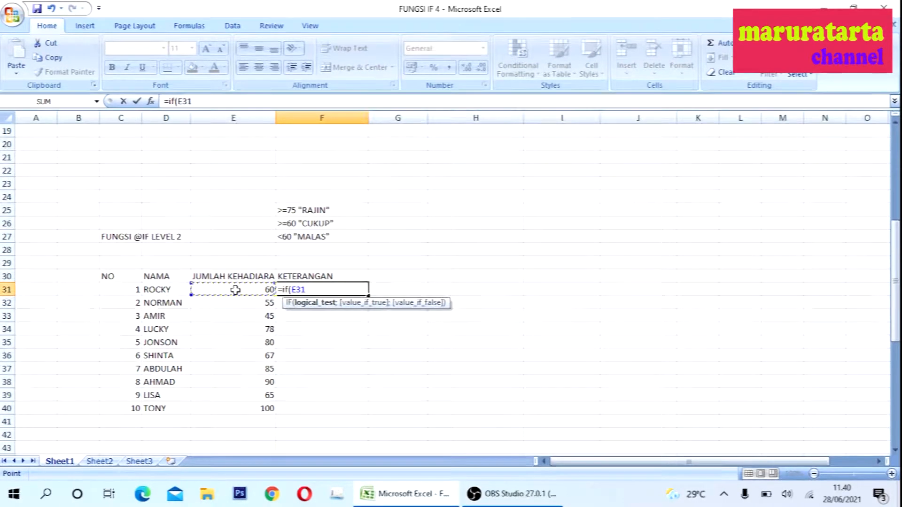
type(">")
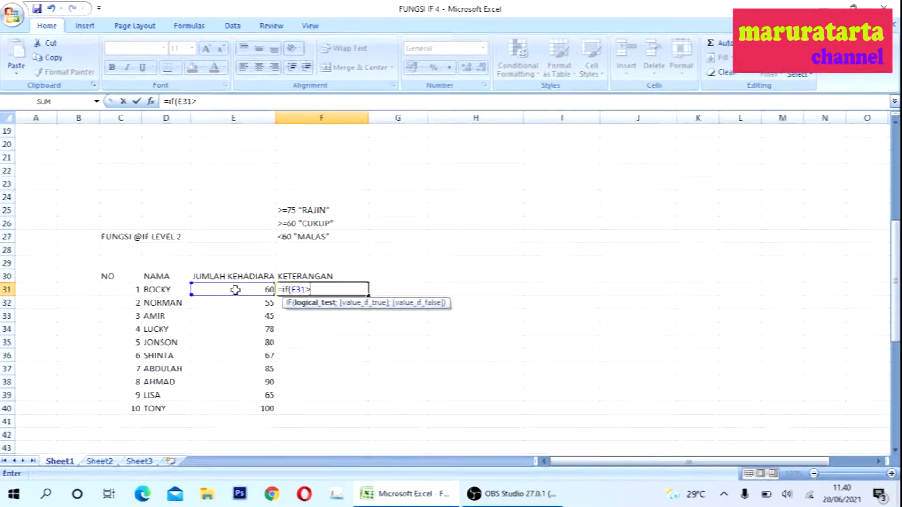
type("=75;\"")
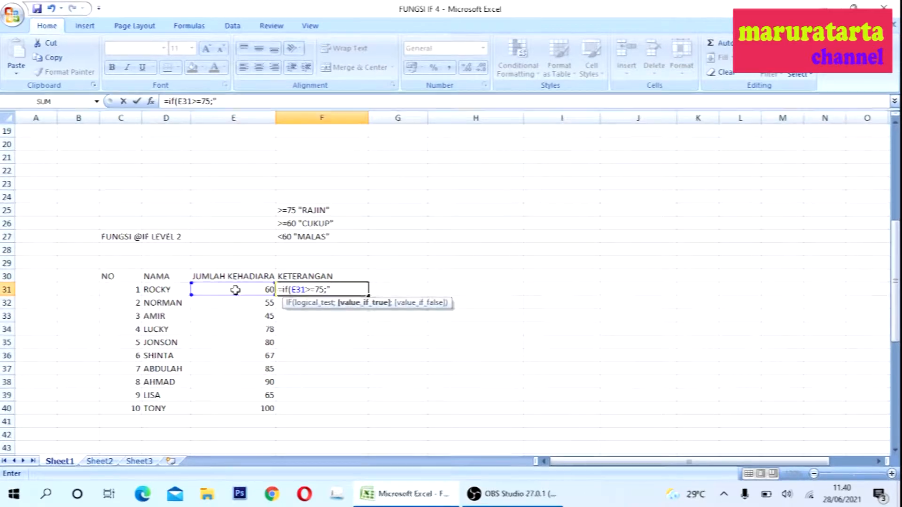
type("Rajin")
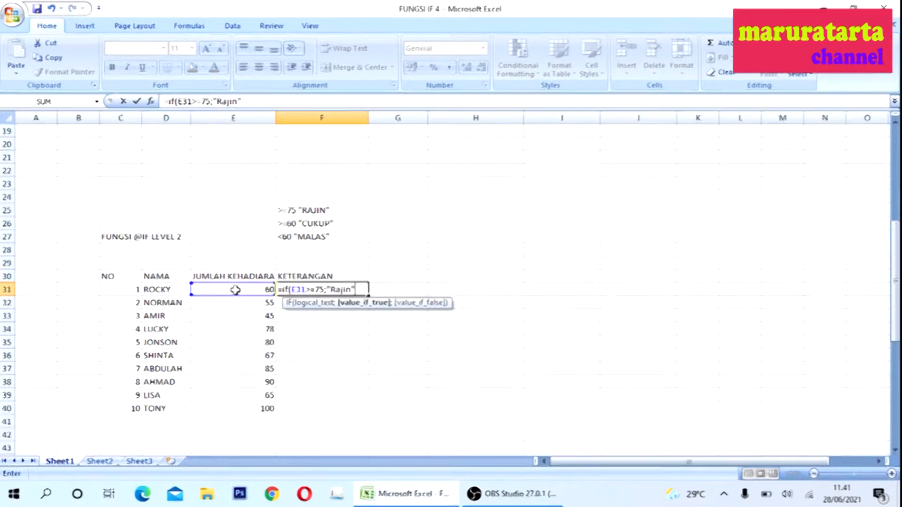
type("\";")
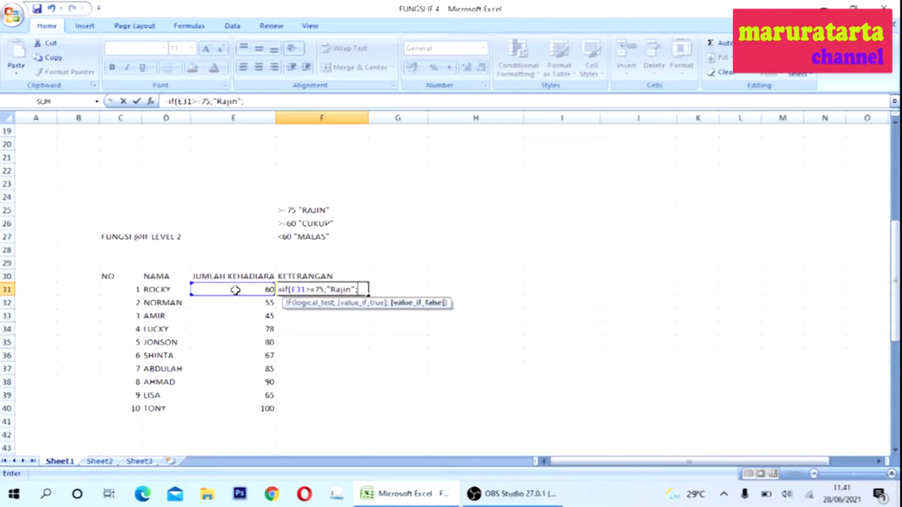
type("IF(")
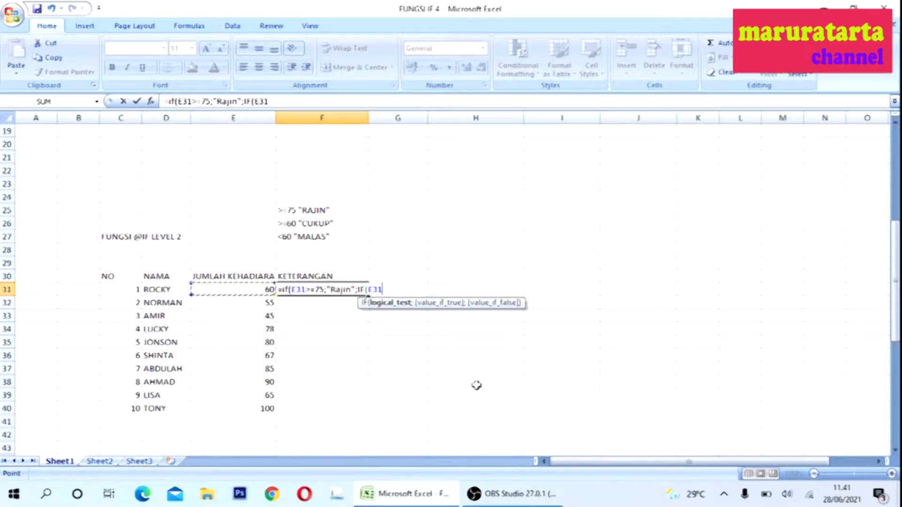
- Nest a second IF returning "Cukup" when E31 is at least 60, otherwise "Malas", and enter the formula
type(">=60;")
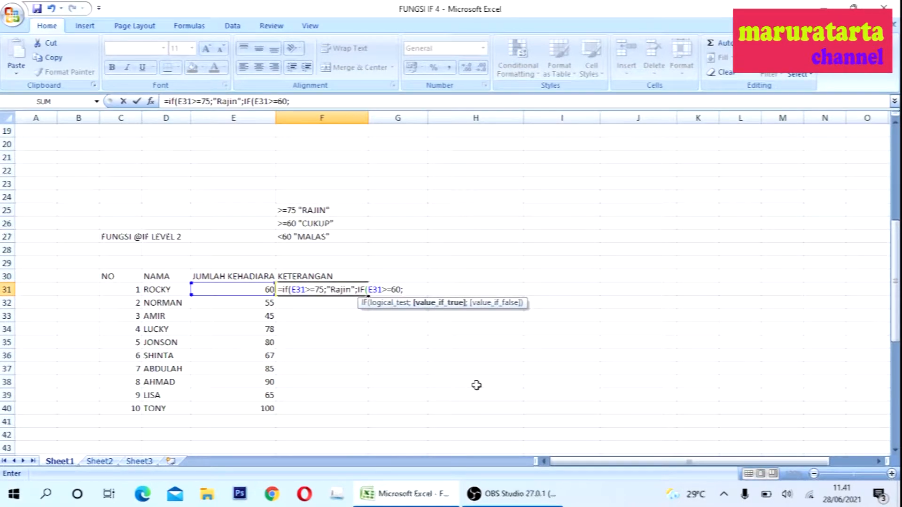
type("\"")
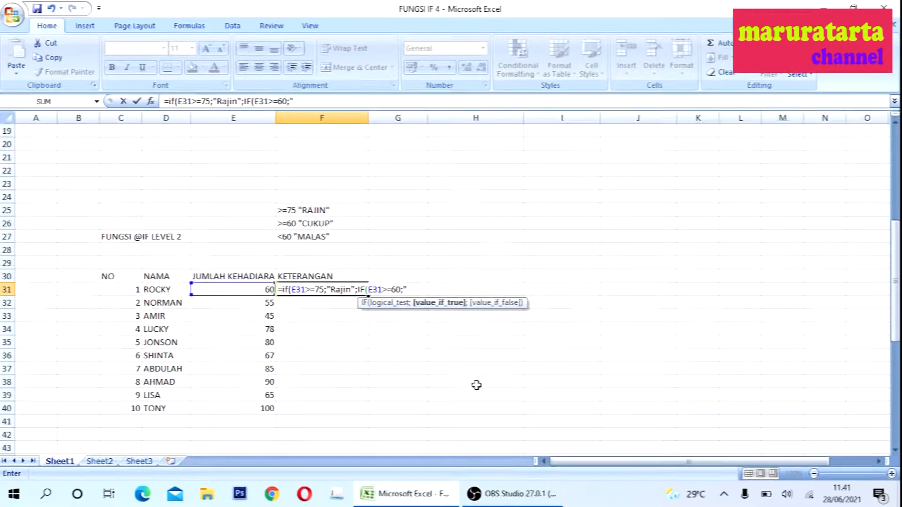
type("Cukup\"")
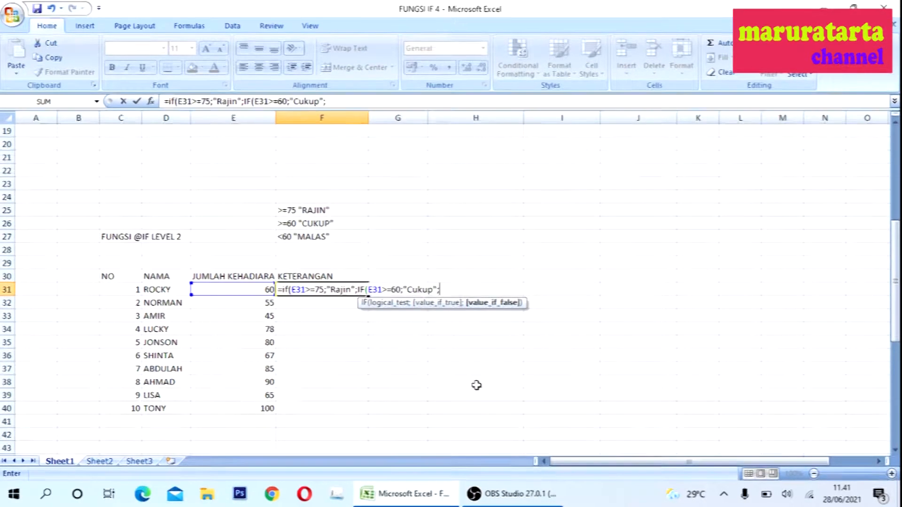
type(";\"Malas")
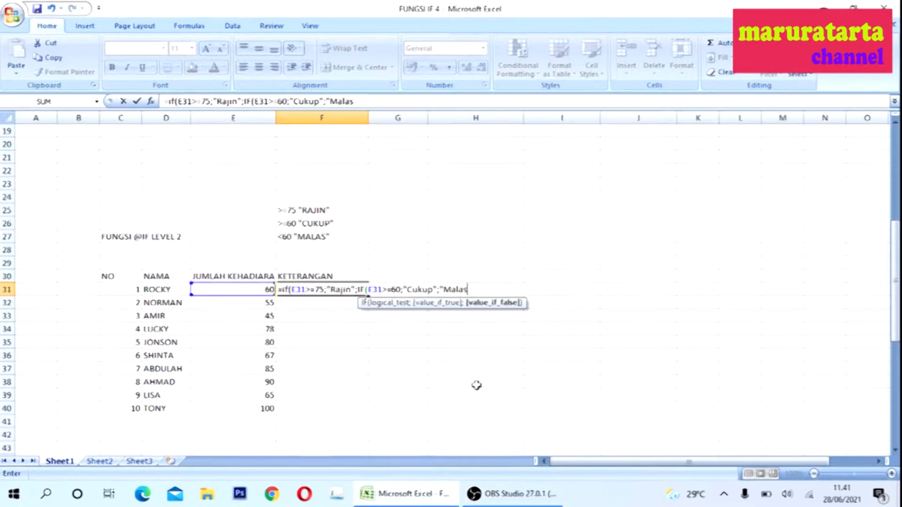
type("\"))")
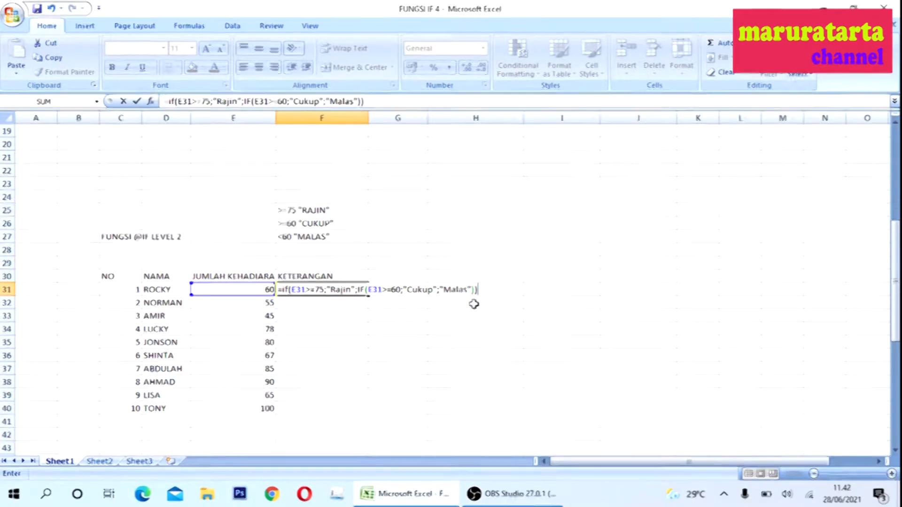
key("Return")
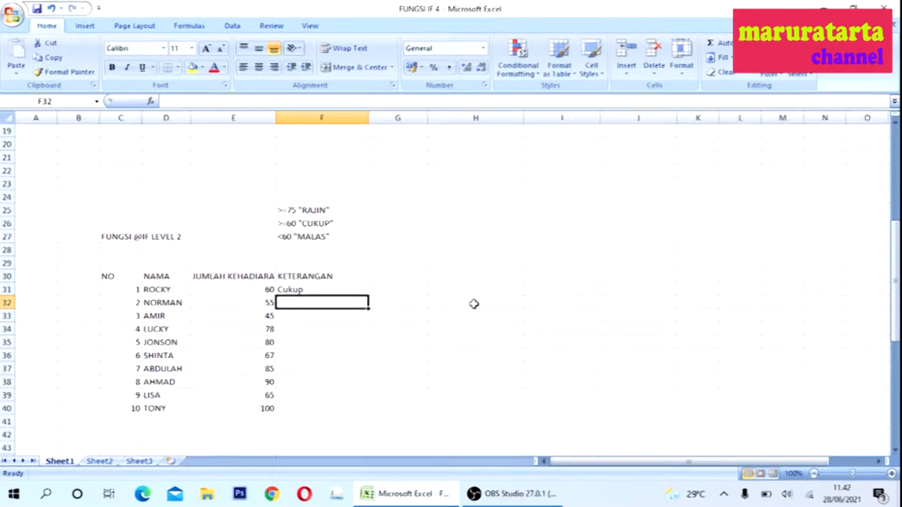
- Copy the nested IF formula in F31 and paste it into F32 through F40
left_click(257, 290)
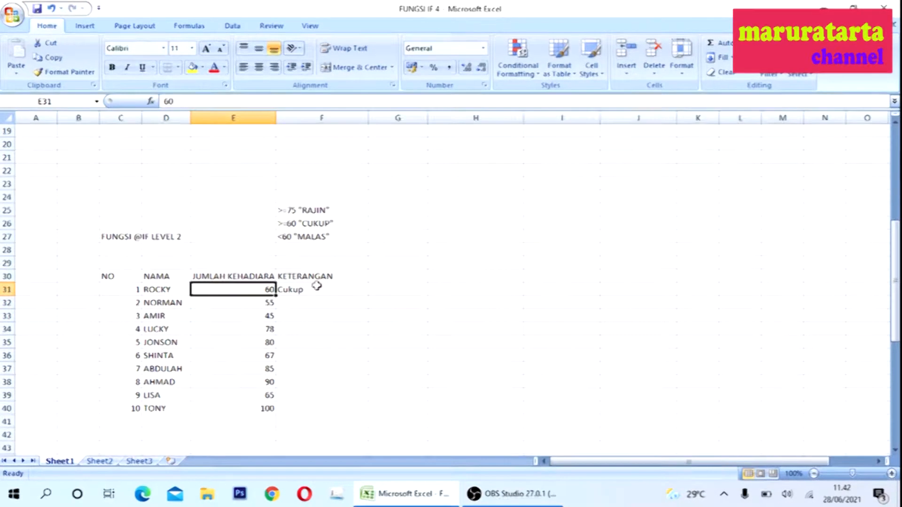
left_click(324, 291)
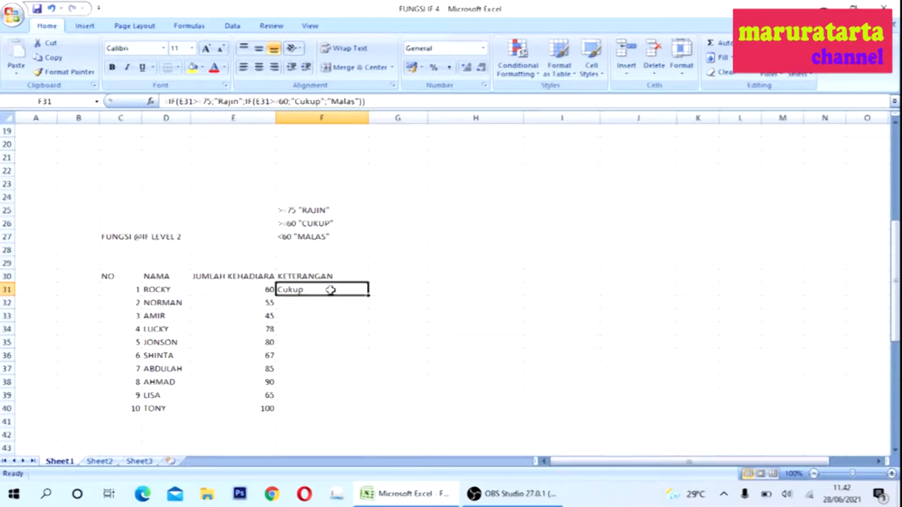
right_click(330, 290)
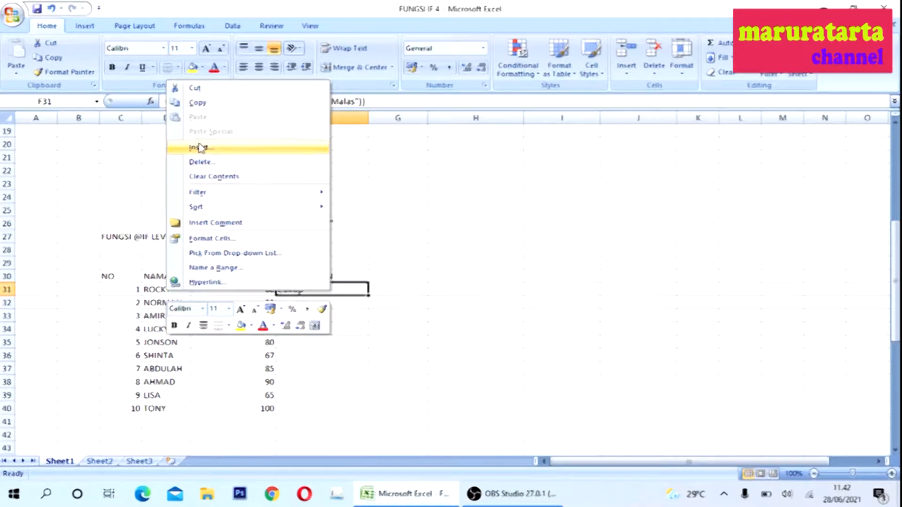
left_click(198, 103)
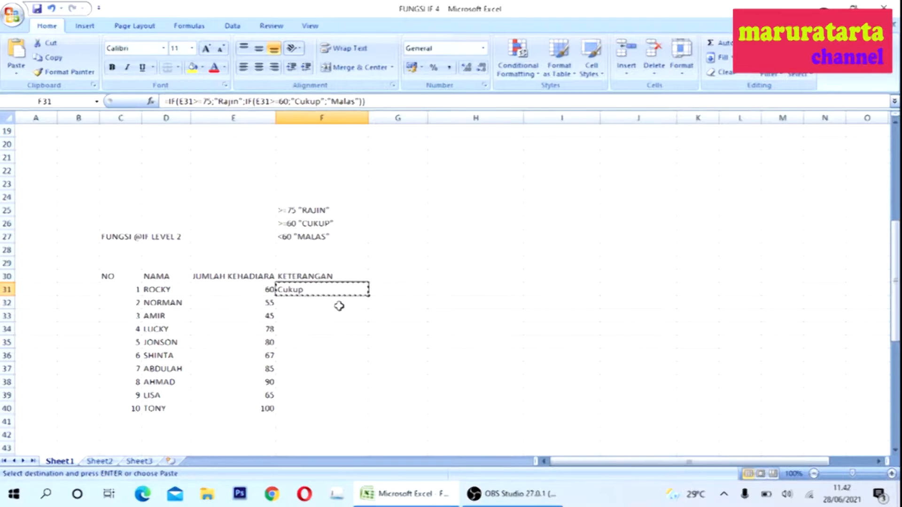
left_click_drag(337, 327, 334, 402)
right_click(326, 360)
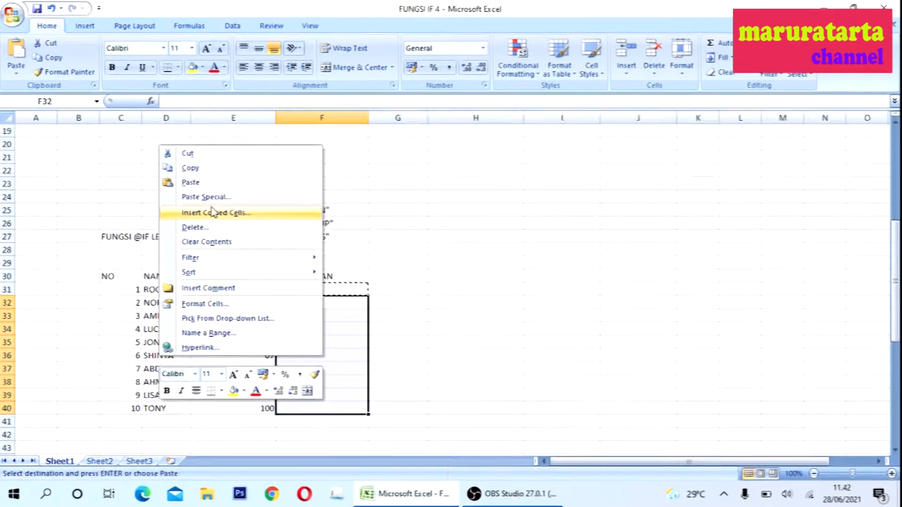
left_click(191, 182)
left_click(408, 379)
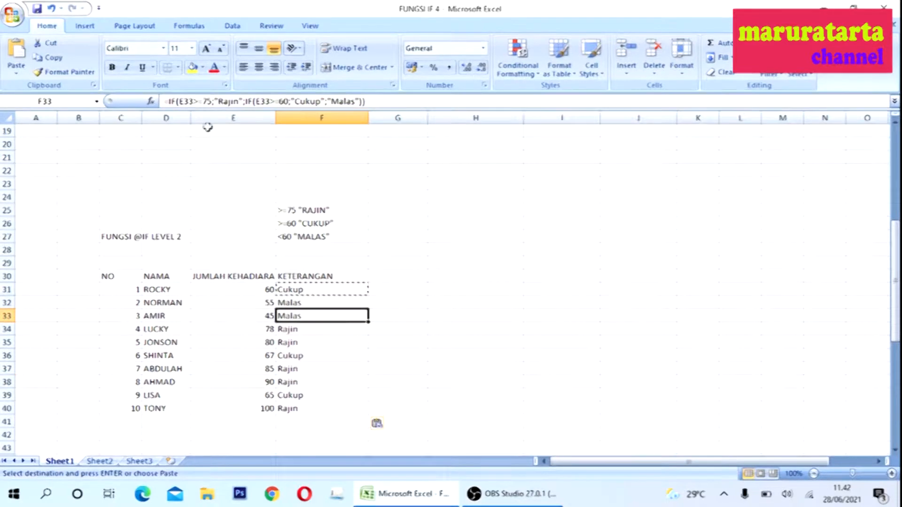
- Clear the NILAI RATA RATA, NILAI HURUF and KETERANGAN values of the level-4 table
left_click_drag(897, 258, 895, 372)
key("Down")
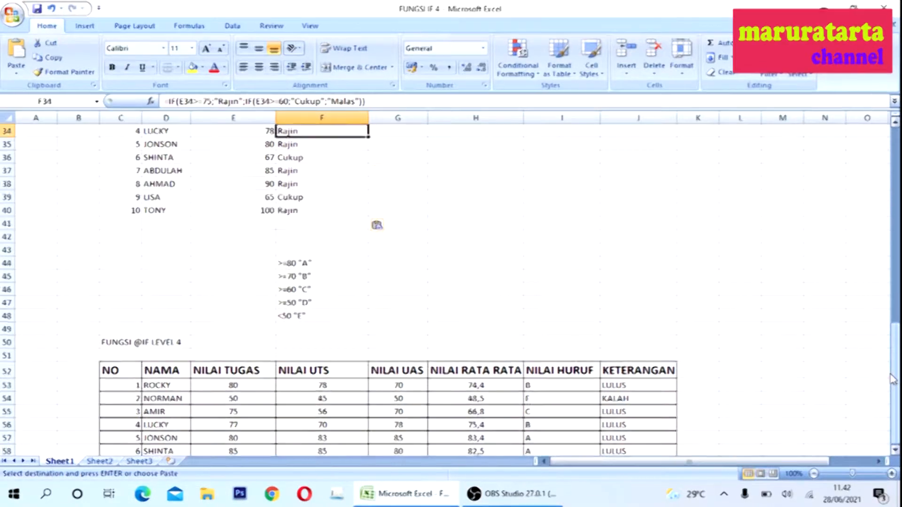
key("Down")
key("Down")
key("Down")
key("Down")
key("Down")
key("Down")
key("Down")
key("Down")
key("Down")
key("Down")
key("Down")
key("Down")
key("Down")
key("Down")
key("Down")
key("Down")
key("Down")
key("Down")
key("Down")
key("Down")
key("Down")
key("Down")
key("Down")
key("Down")
key("Down")
key("Down")
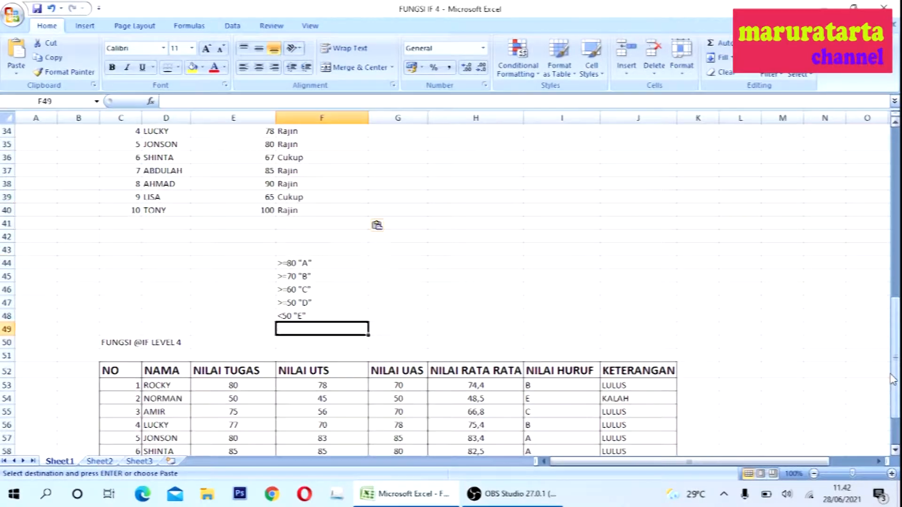
key("Up")
key("Up")
key("Up")
key("Up")
key("Up")
key("Up")
key("Up")
key("Up")
key("Up")
key("Up")
key("Up")
key("Up")
key("Up")
key("Up")
key("Up")
key("Up")
key("Up")
key("Up")
key("Up")
key("Down")
key("Down")
key("Down")
key("Down")
key("Down")
key("Down")
key("Down")
key("Down")
key("Down")
key("Down")
key("Down")
key("Down")
key("Down")
key("Down")
key("Down")
key("Down")
key("Down")
key("Down")
key("Down")
key("Down")
key("Down")
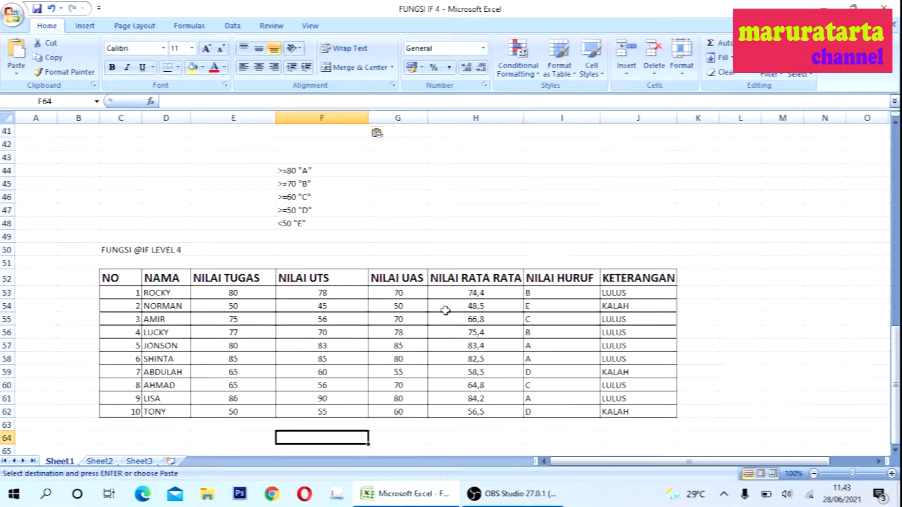
left_click_drag(454, 293, 480, 410)
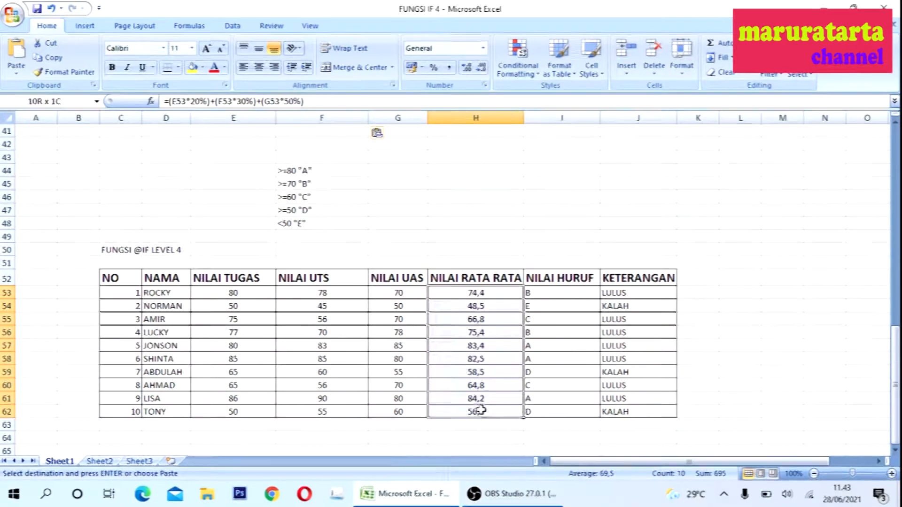
left_click_drag(572, 429, 711, 433)
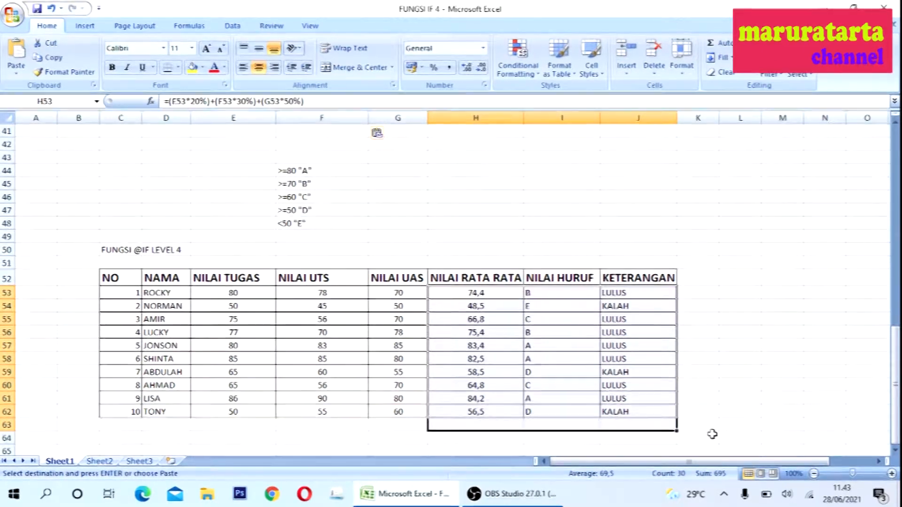
key("Delete")
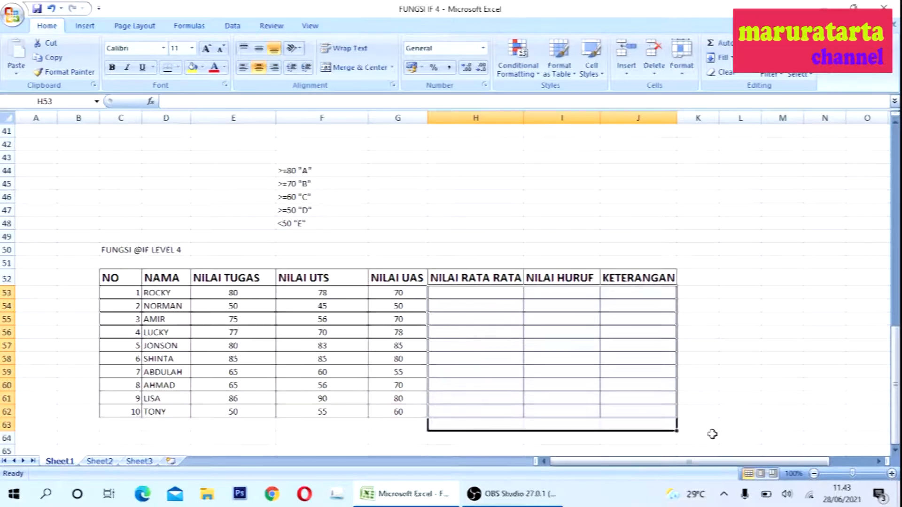
left_click(468, 292)
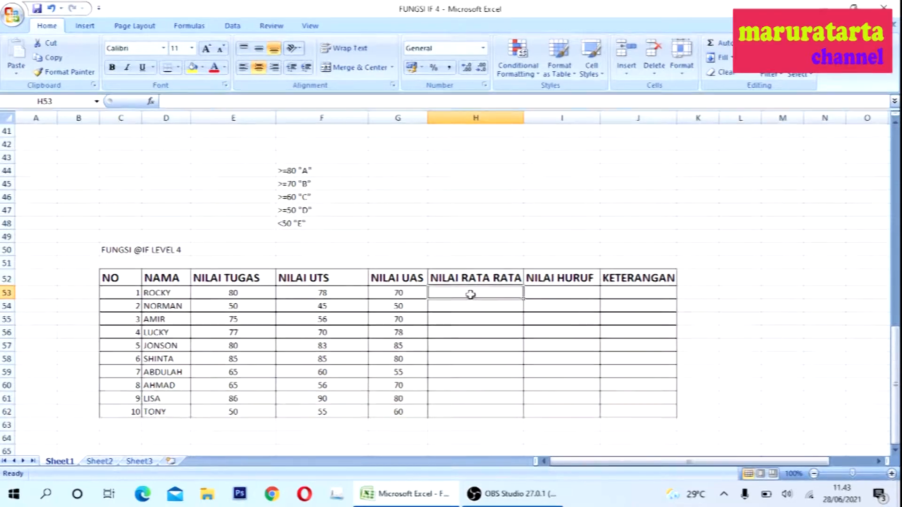
type("=")
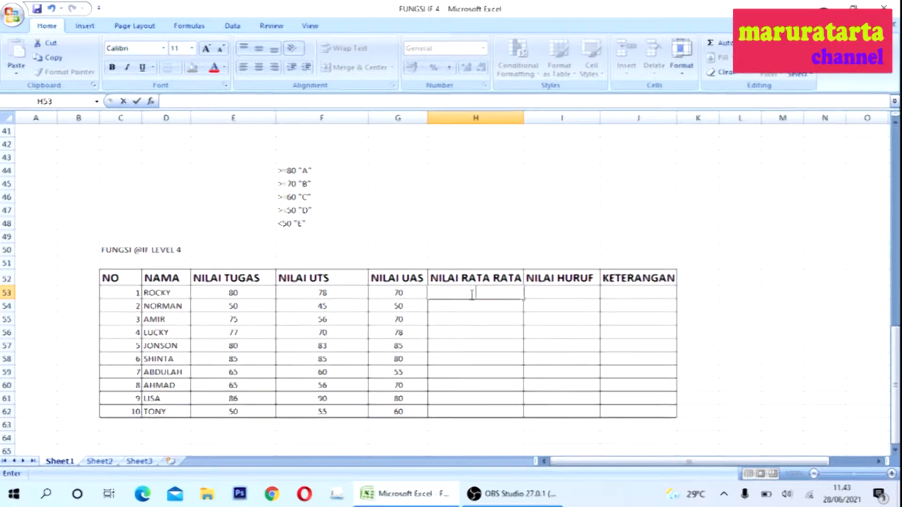
left_click(455, 311)
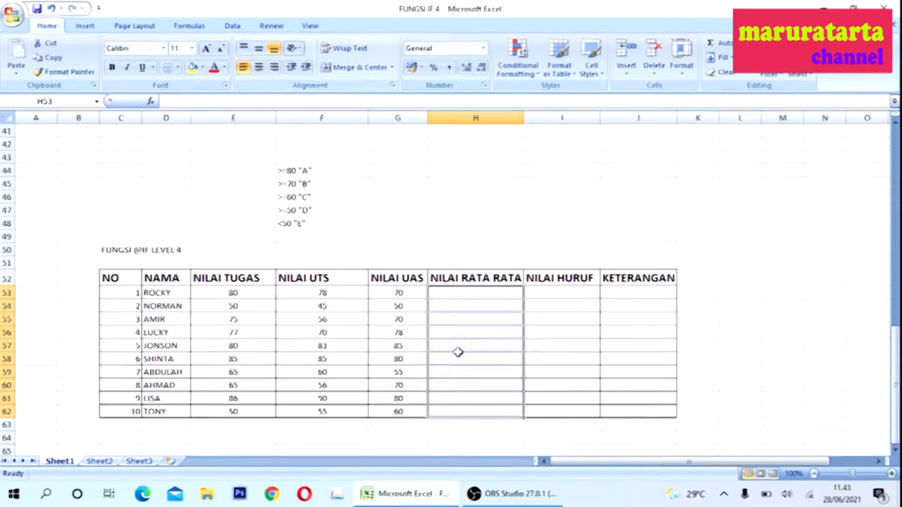
- Enter a weighted average in H53 as =(E53*20%)+(F53*30%)+(G53*50%)
type("=")
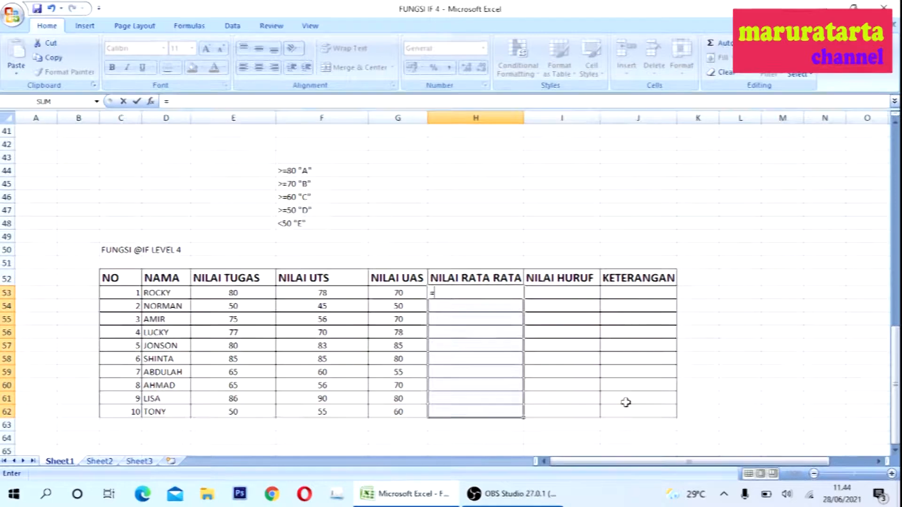
type("(")
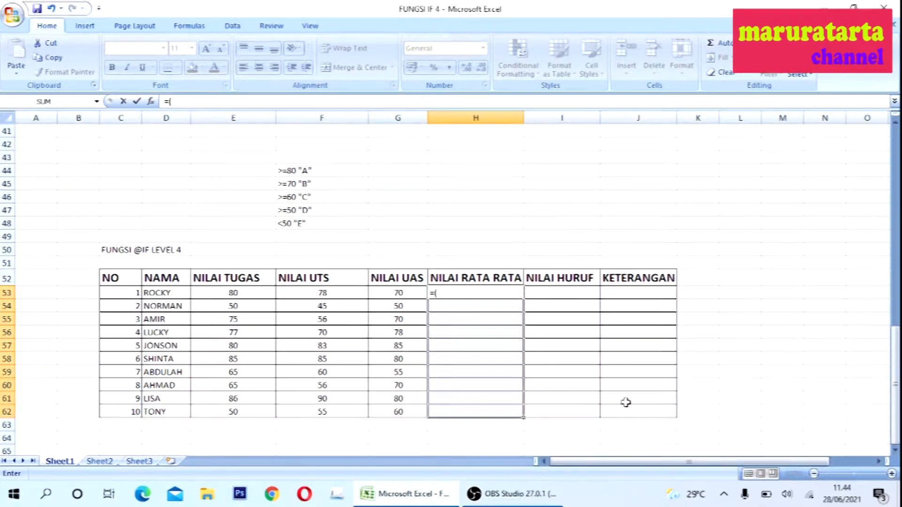
left_click(250, 292)
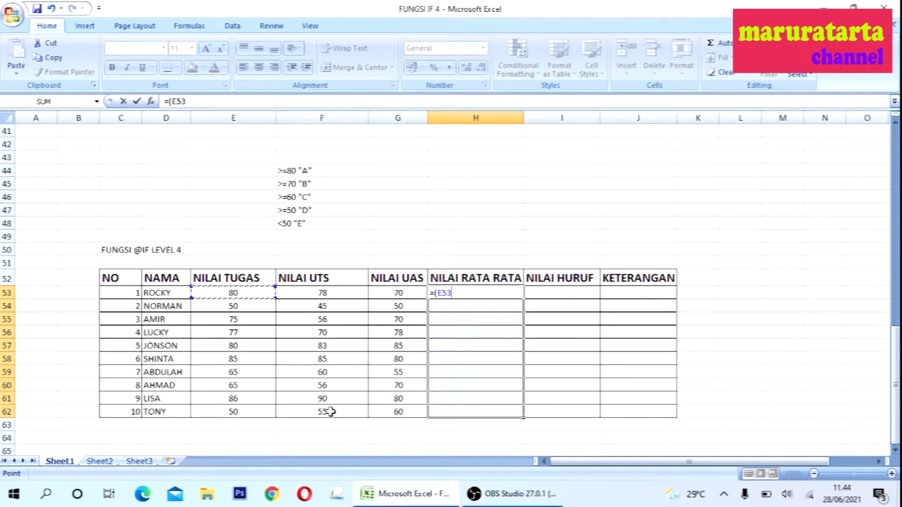
type("*")
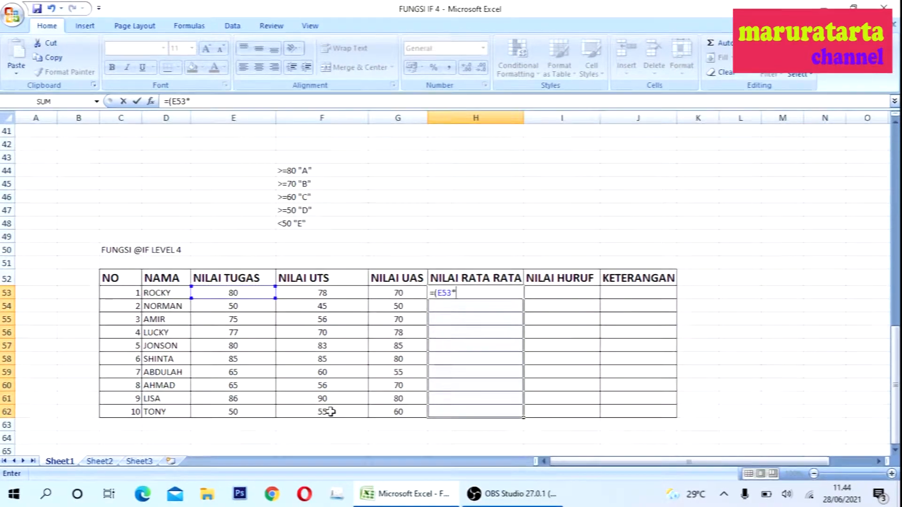
type("20%")
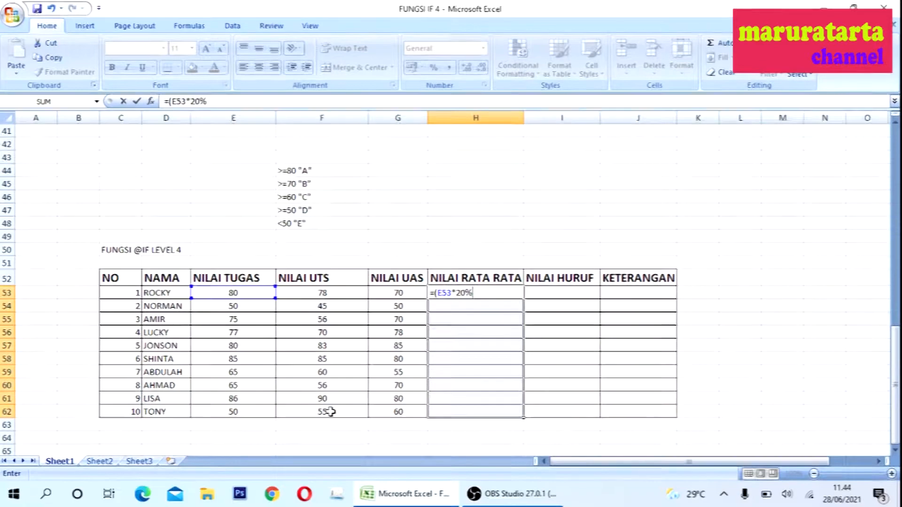
type(")+(")
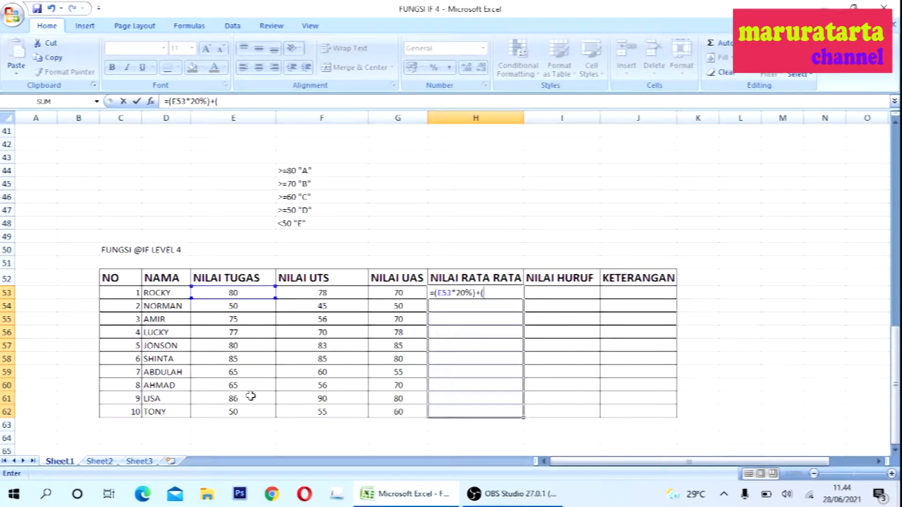
left_click(322, 294)
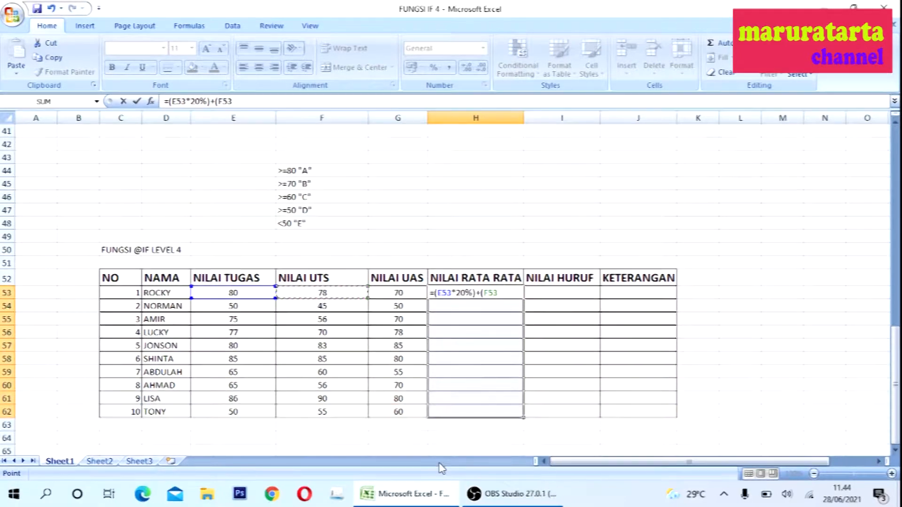
type("*30%)+(G53")
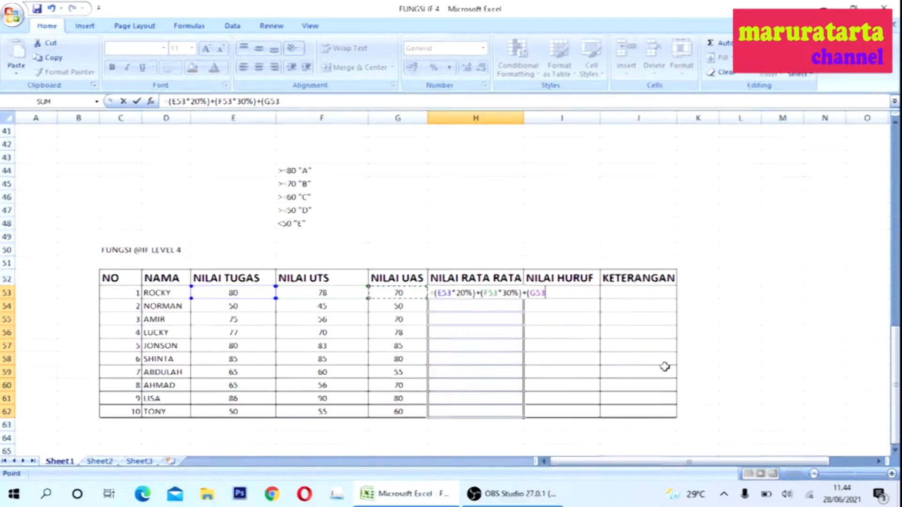
type("50%")
key("Return")
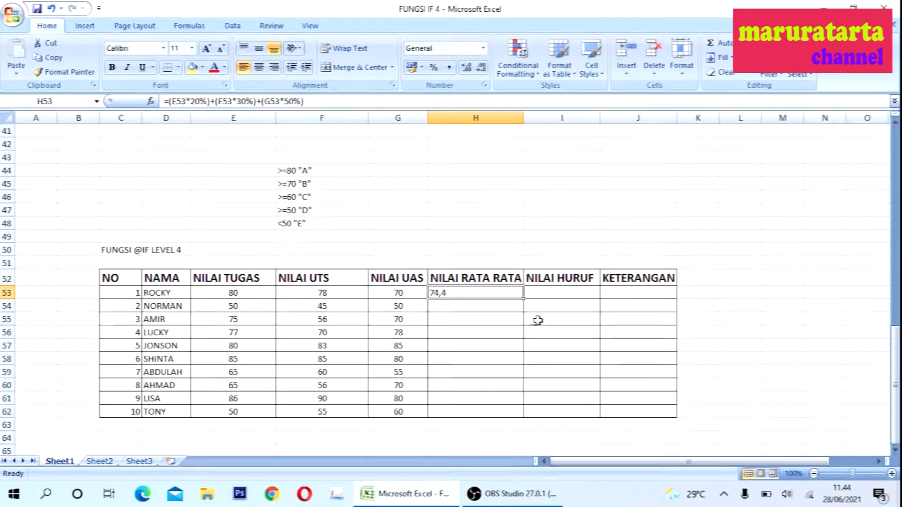
- Copy the H53 formula into H54 through H62 and center the averages in the column
right_click(486, 295)
left_click(357, 107)
left_click_drag(480, 306, 478, 411)
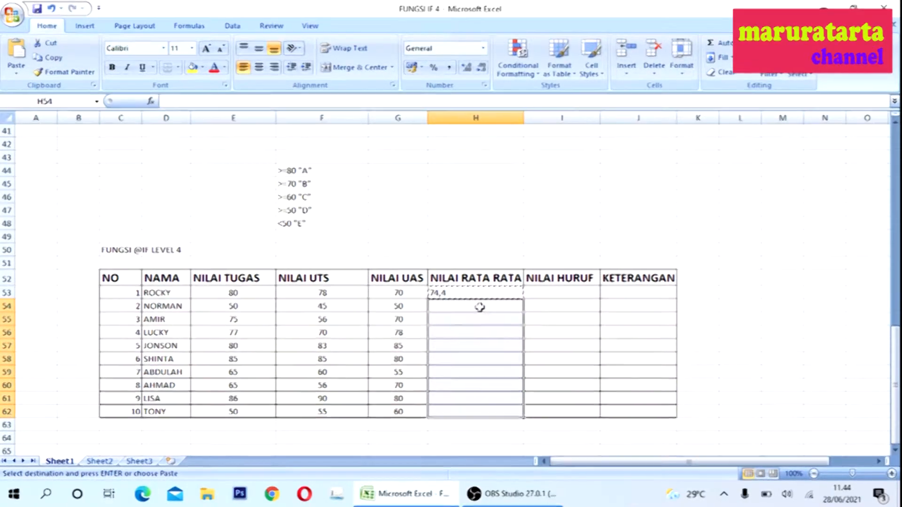
right_click(479, 307)
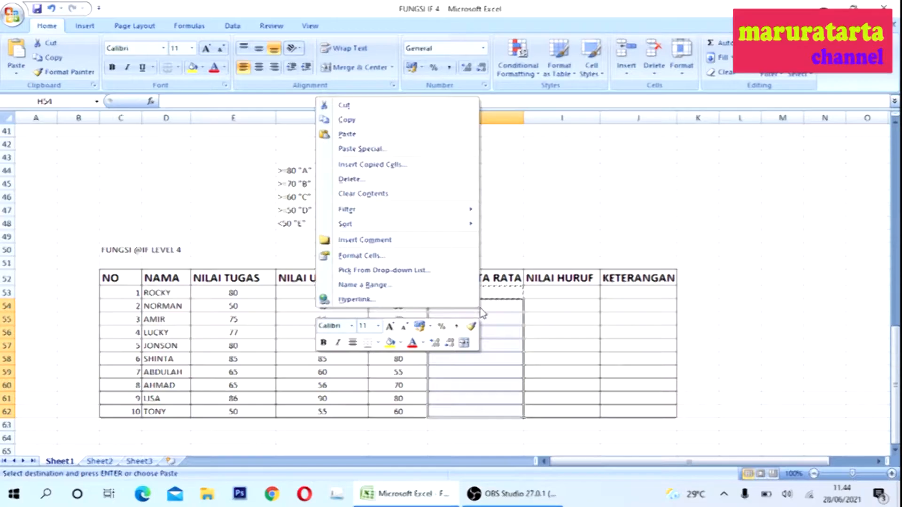
left_click(348, 135)
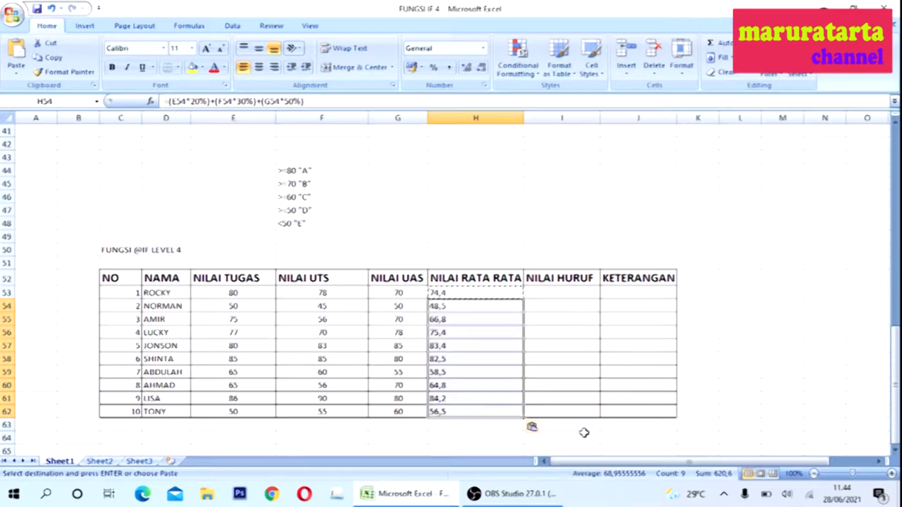
left_click(614, 436)
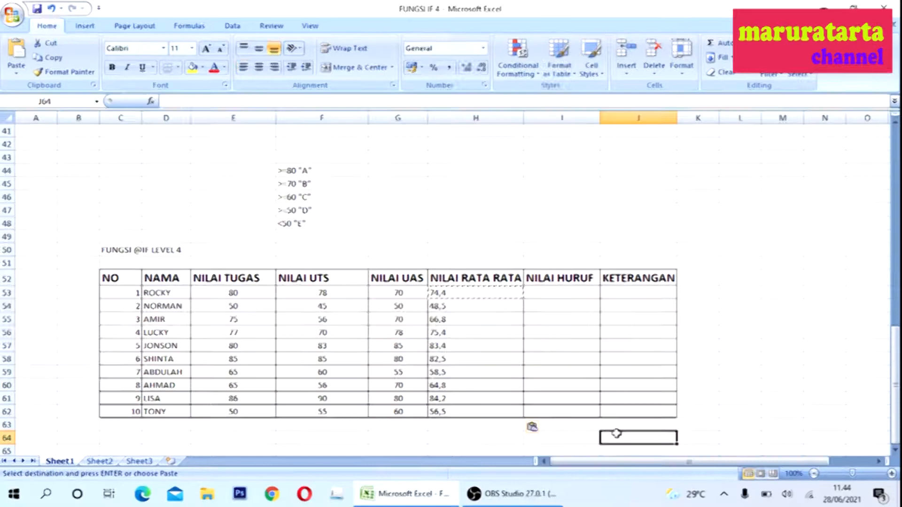
left_click_drag(460, 295, 459, 408)
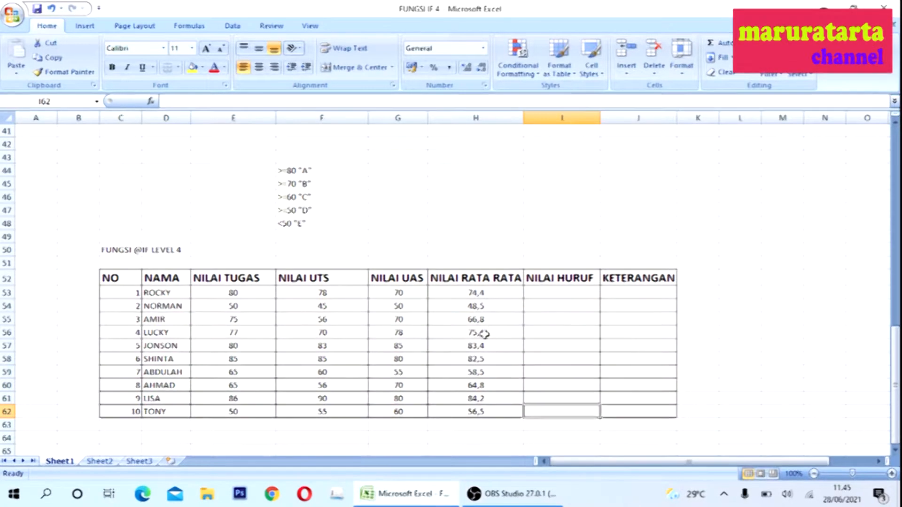
- Enter a nested IF formula in I53: =IF(H53>=80;"A";IF(H53>=70;"B";IF(H53>=60;"C";IF(H53>=50;"D";"E"))))
left_click(565, 292)
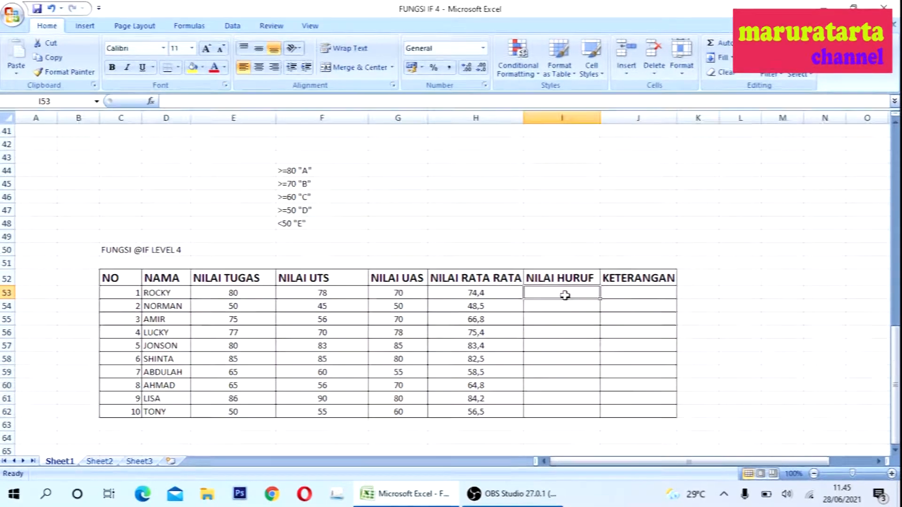
type("=if(")
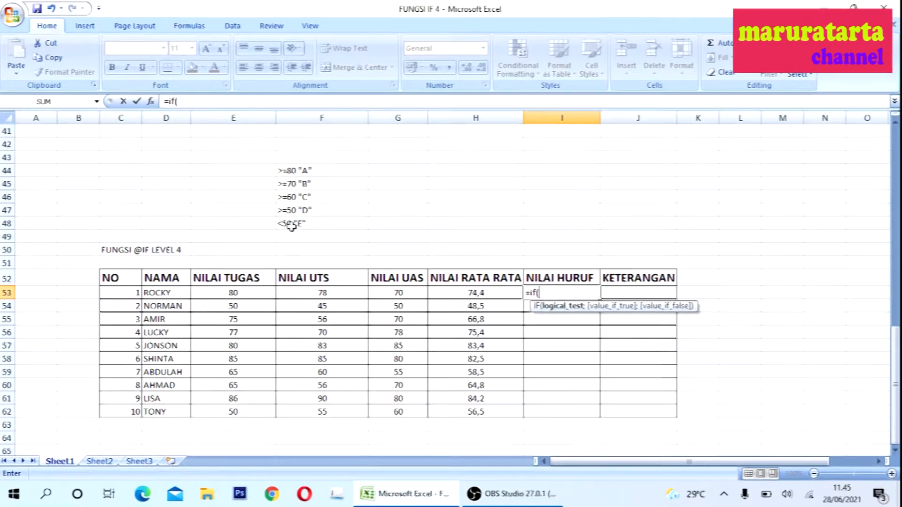
left_click(454, 291)
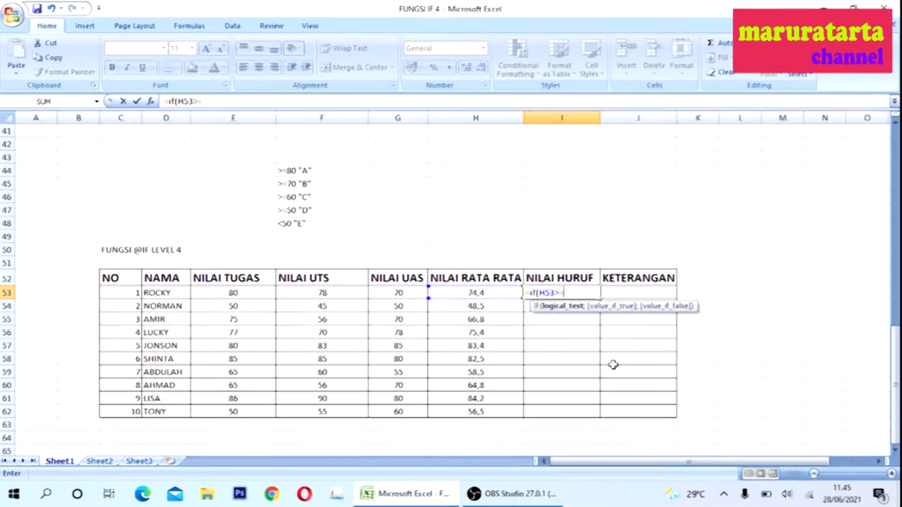
type(";\"A")
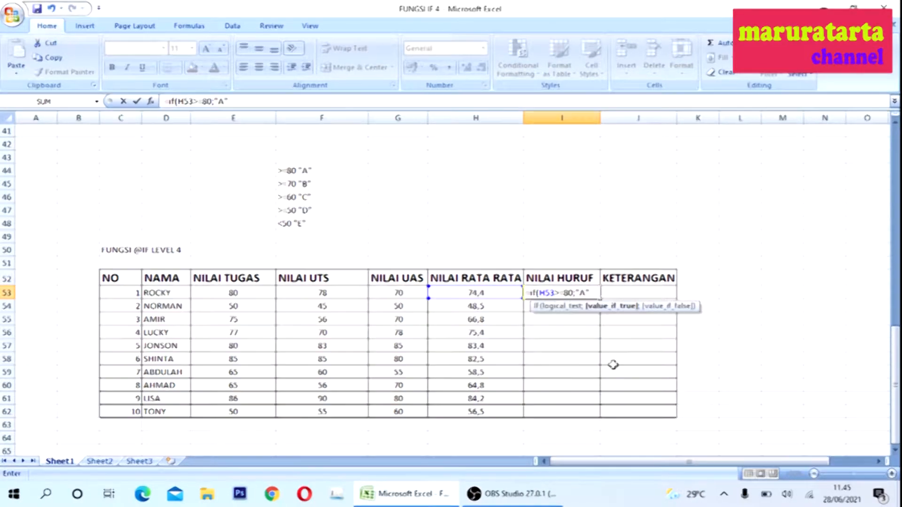
type("\";if(")
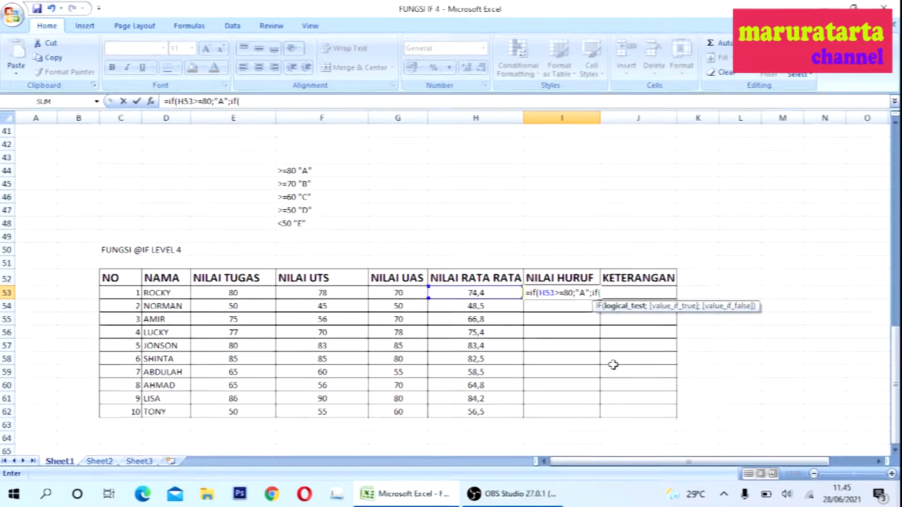
left_click(475, 292)
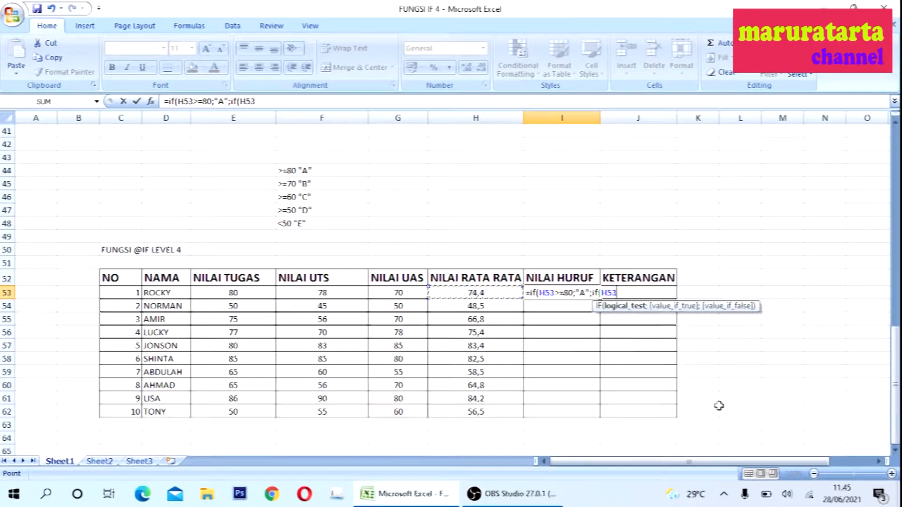
type(">=")
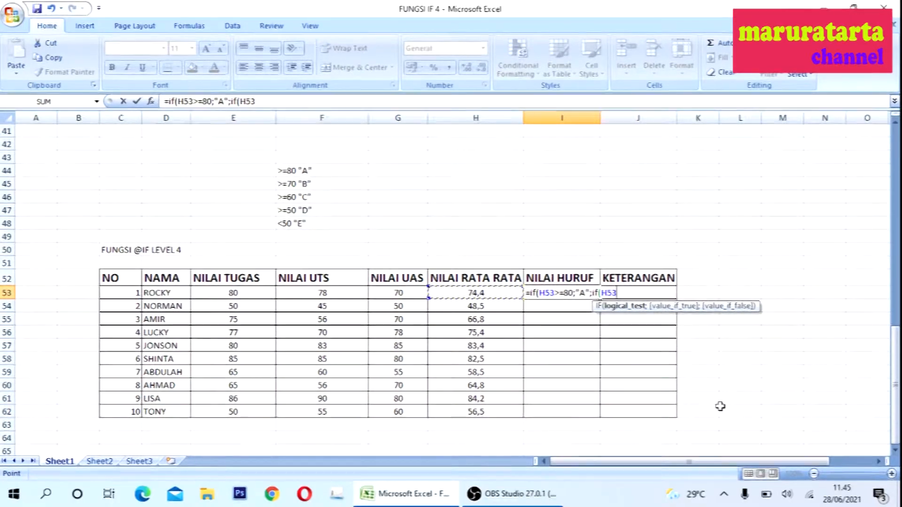
type("70")
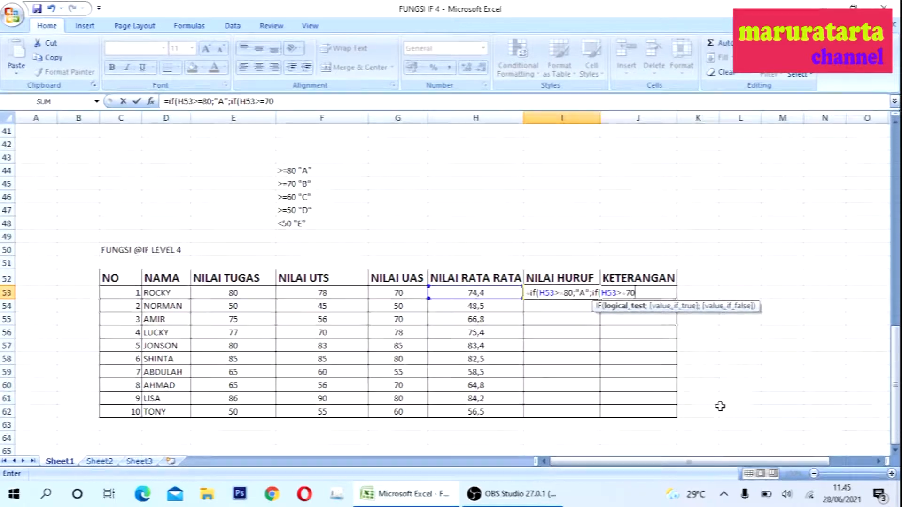
type(";\"B\";if")
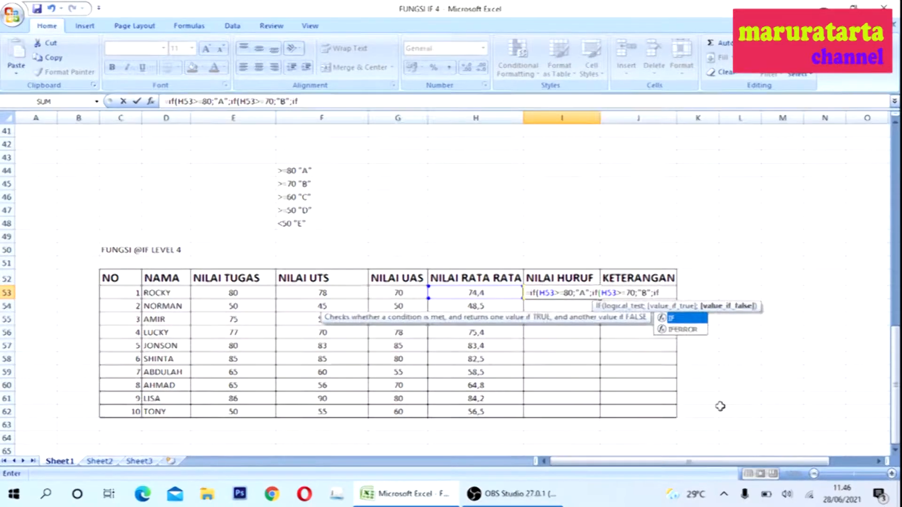
type("(")
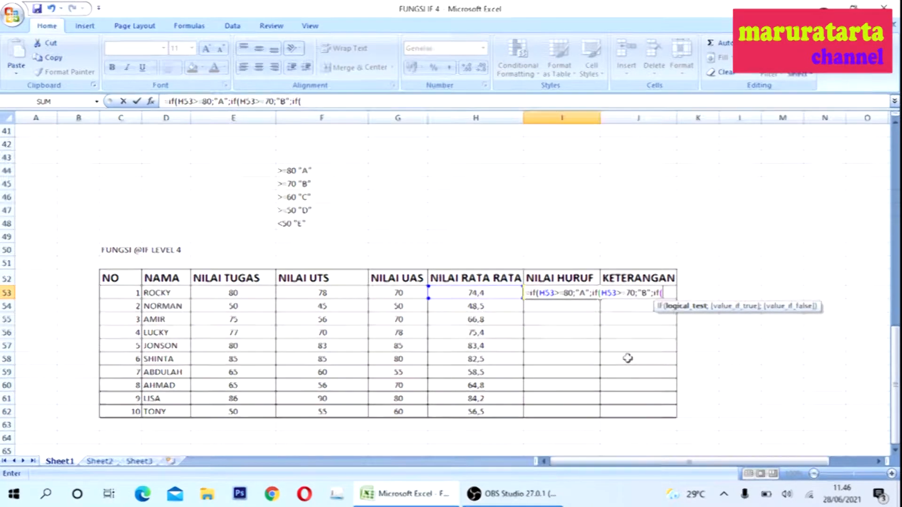
left_click(492, 291)
type(">=")
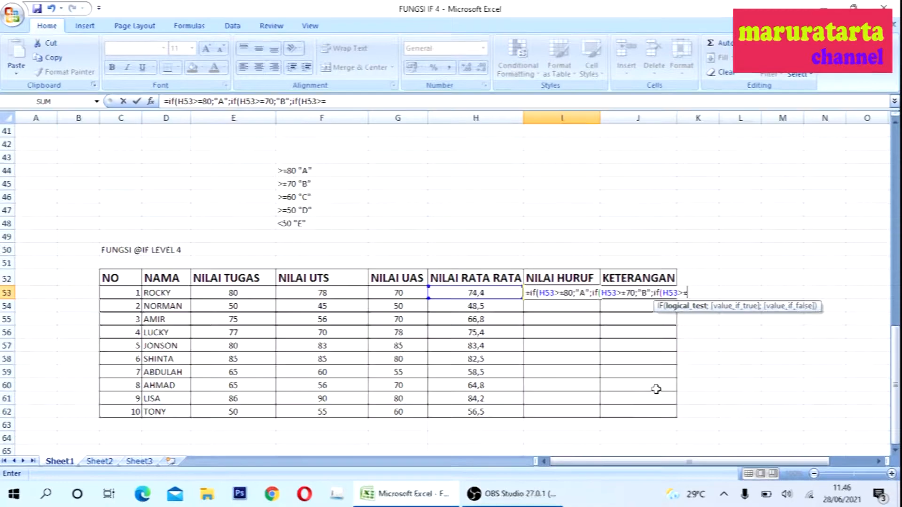
type("60")
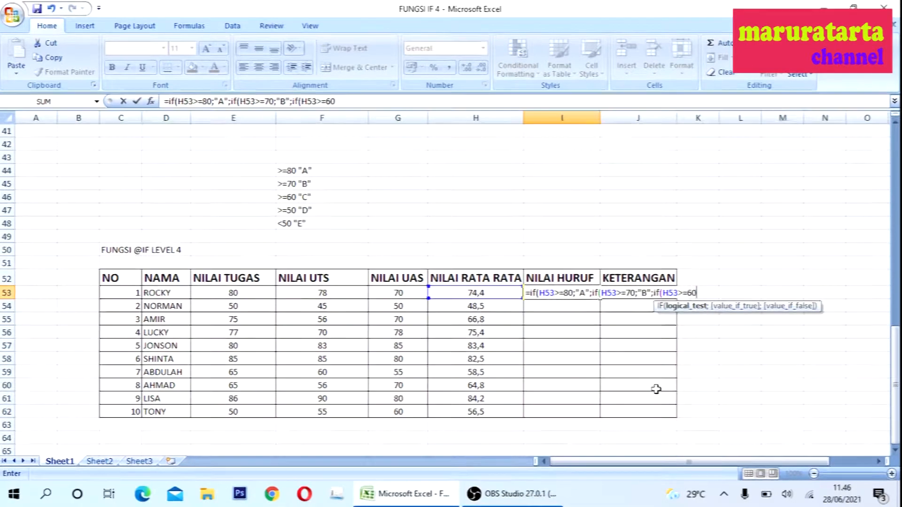
type(";")
type("\"")
type("C")
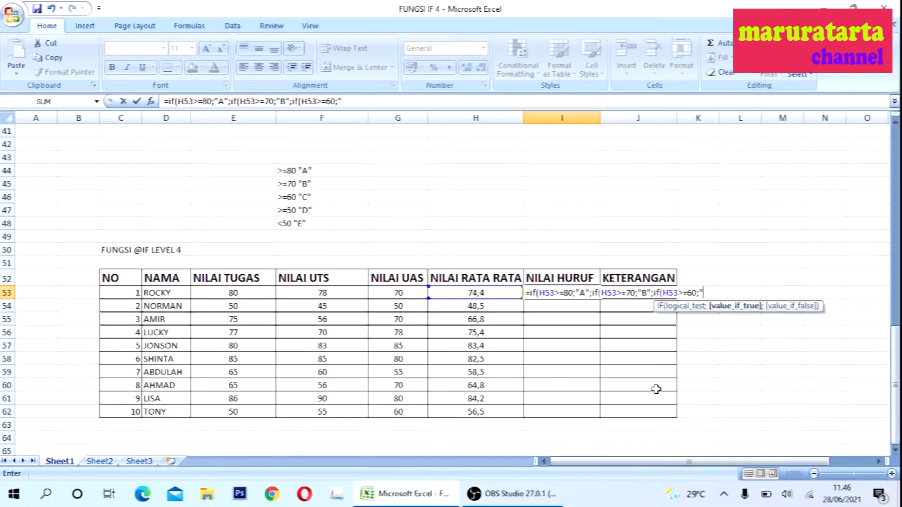
type("\";if")
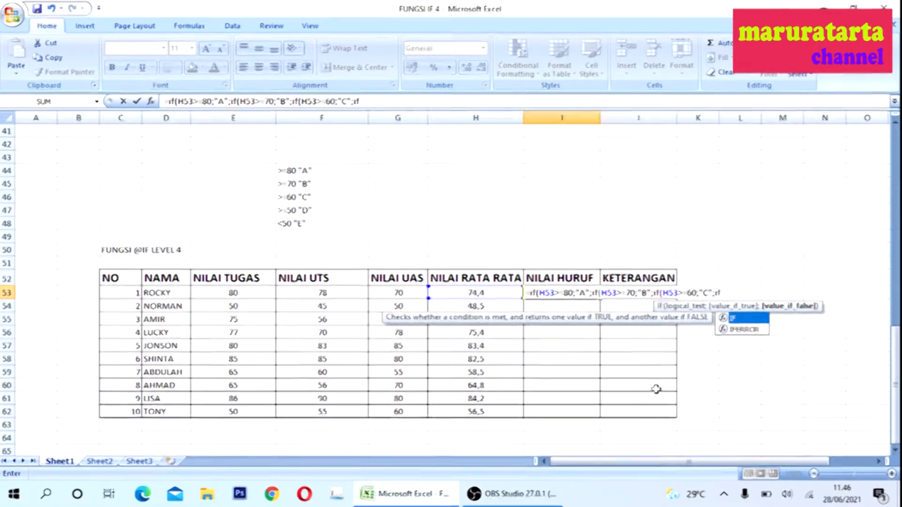
type("(")
left_click(448, 295)
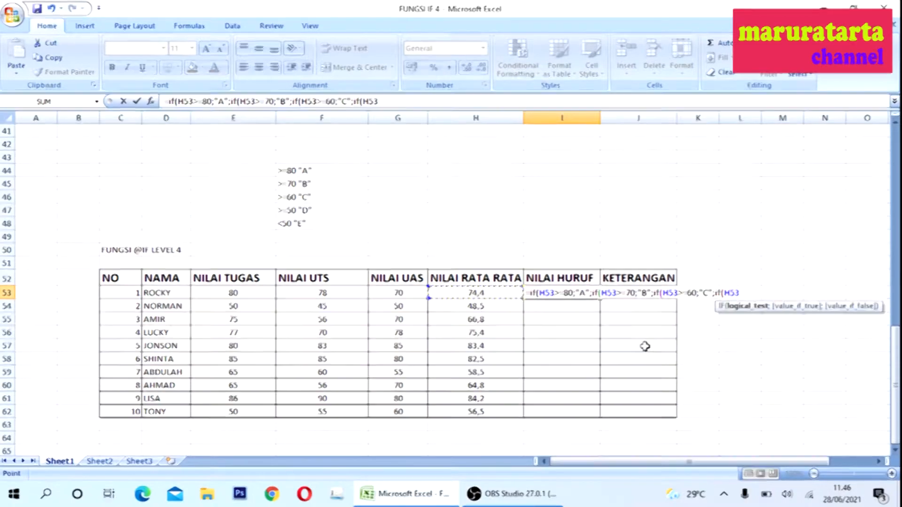
type(">=50")
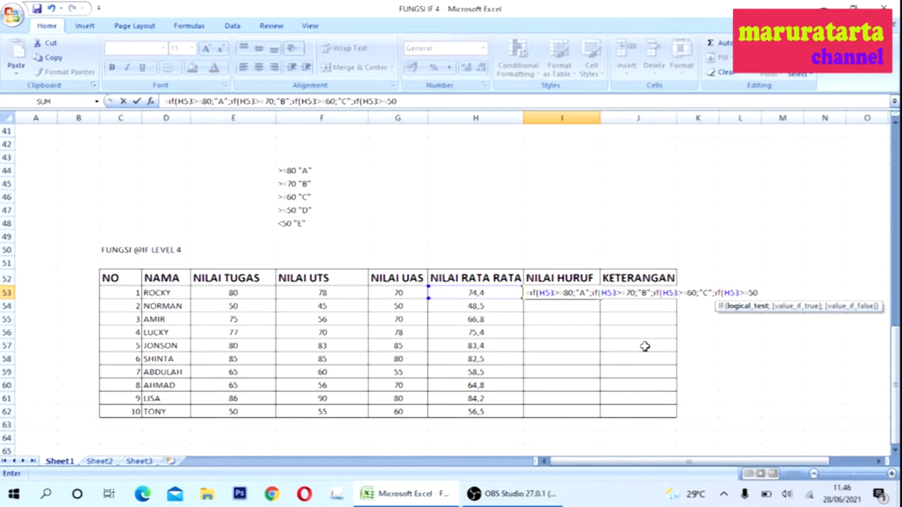
type(";\"C")
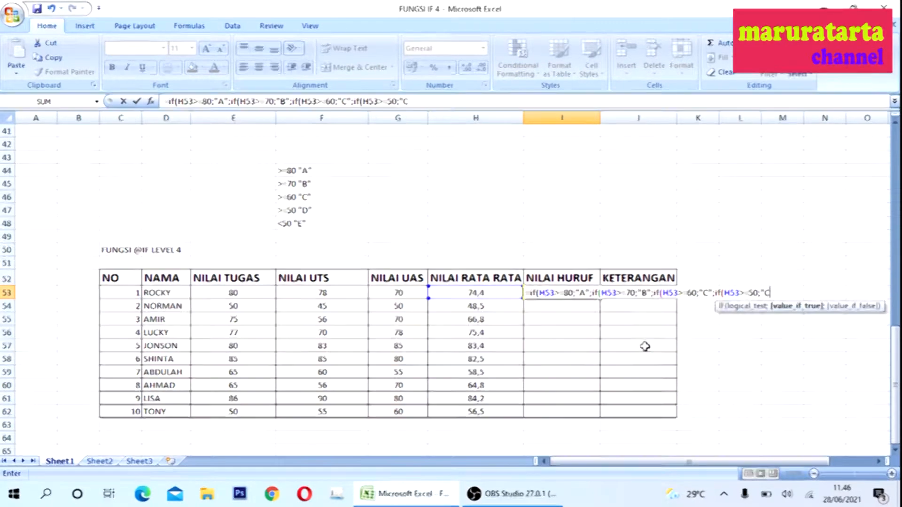
key("BackSpace")
key("BackSpace")
type("D\"")
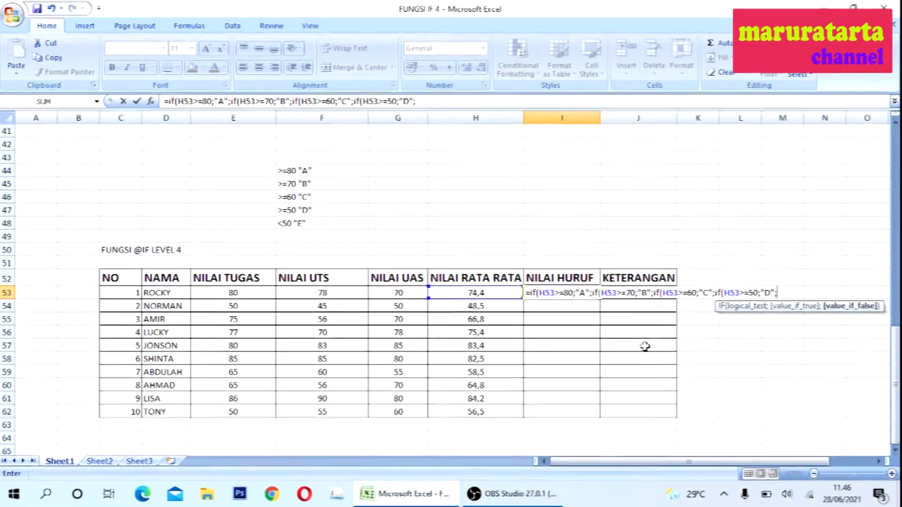
type(";\"")
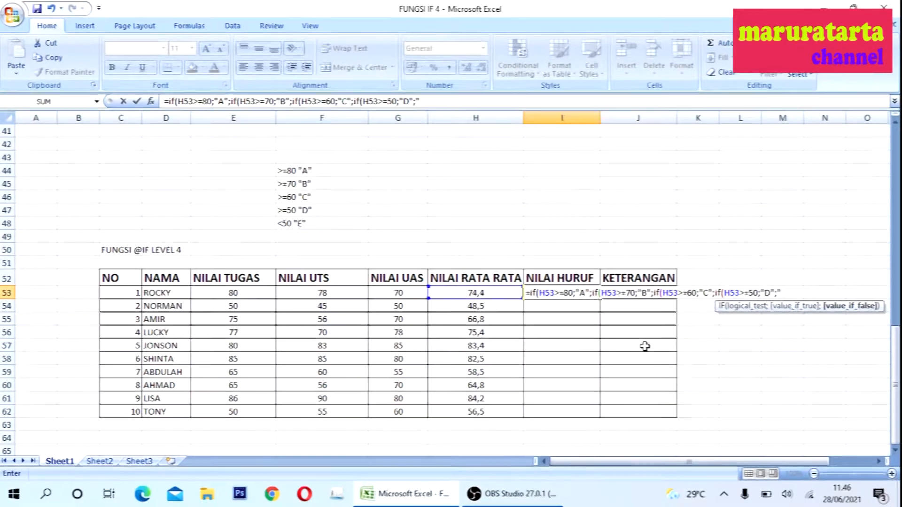
type("E\")")
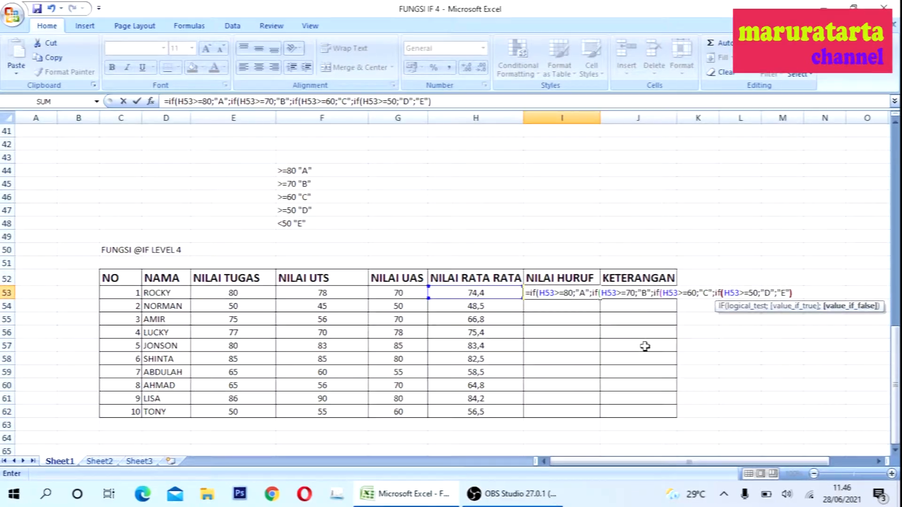
type("))")
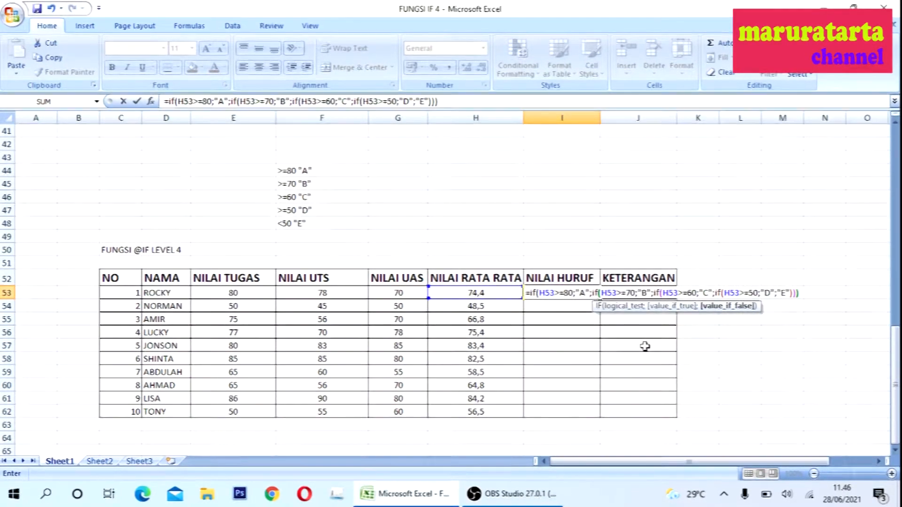
type(")")
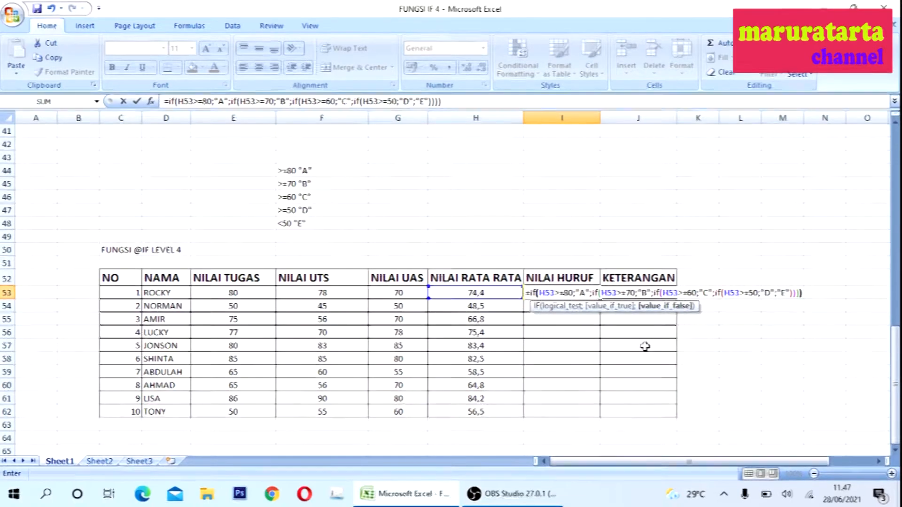
key("Return")
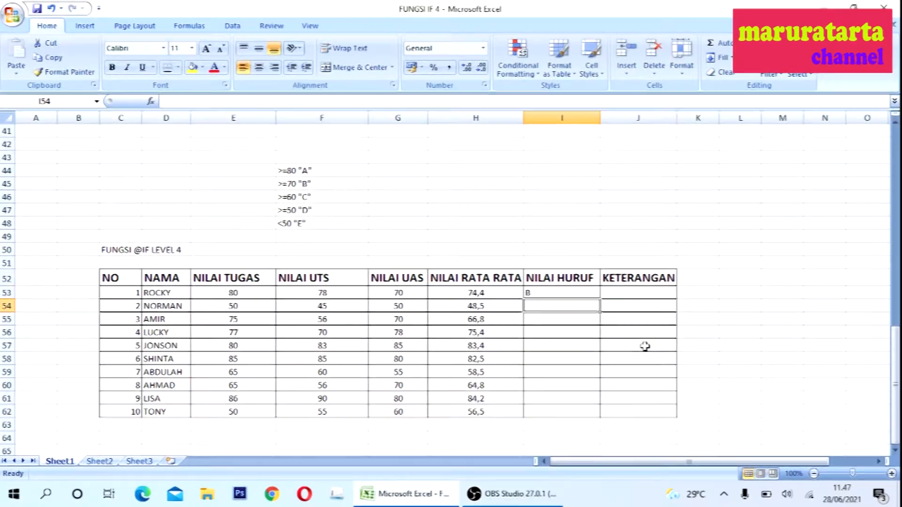
- Copy the I53 formula into I54 through I62 and center the letter grades in the column
left_click(533, 292)
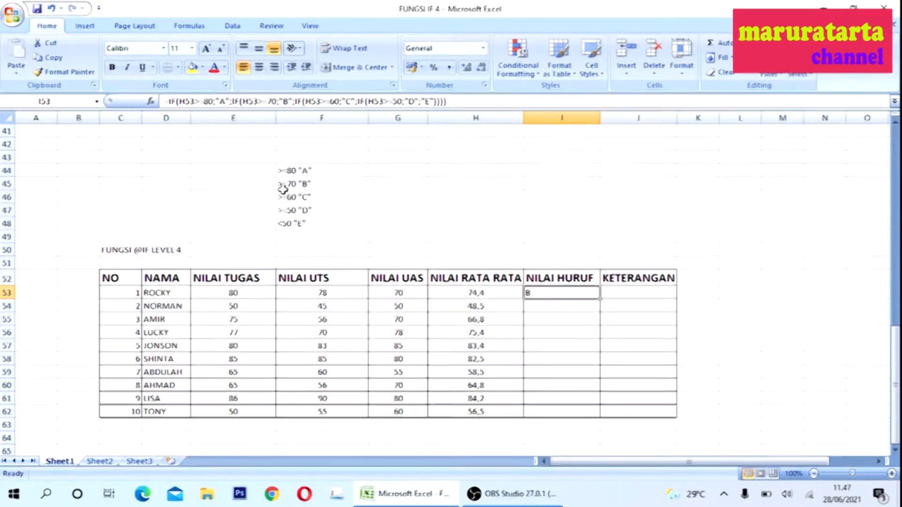
right_click(559, 292)
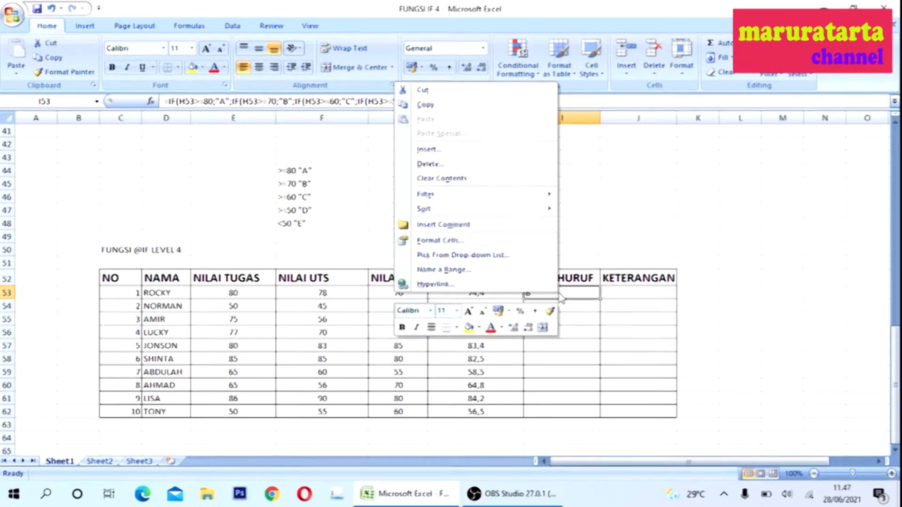
left_click(446, 104)
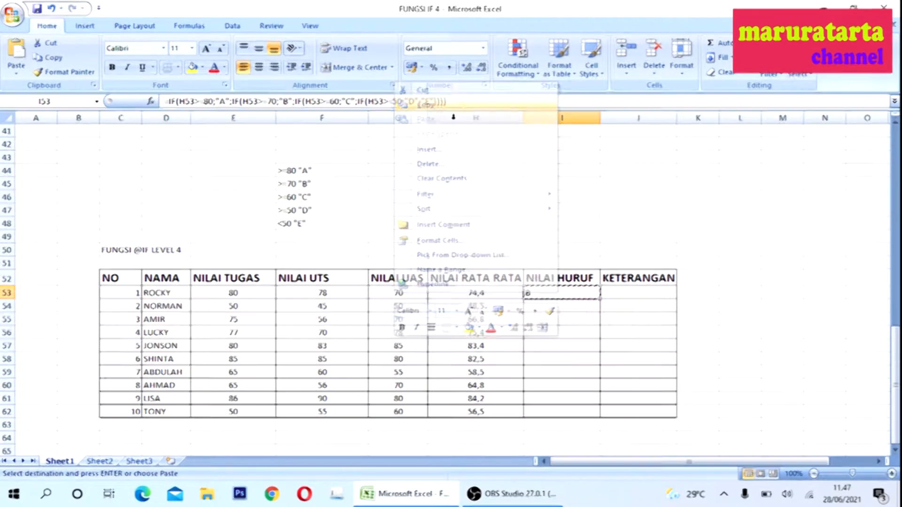
left_click(563, 307)
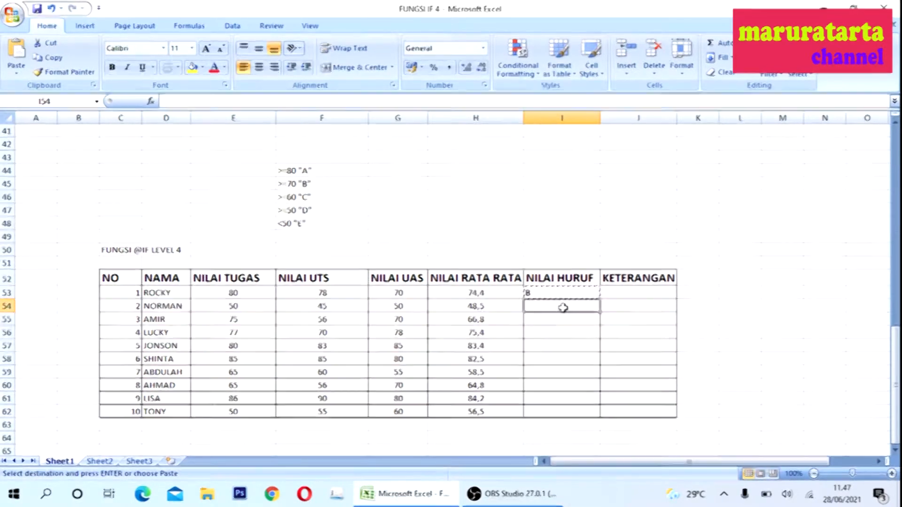
left_click_drag(556, 344, 562, 407)
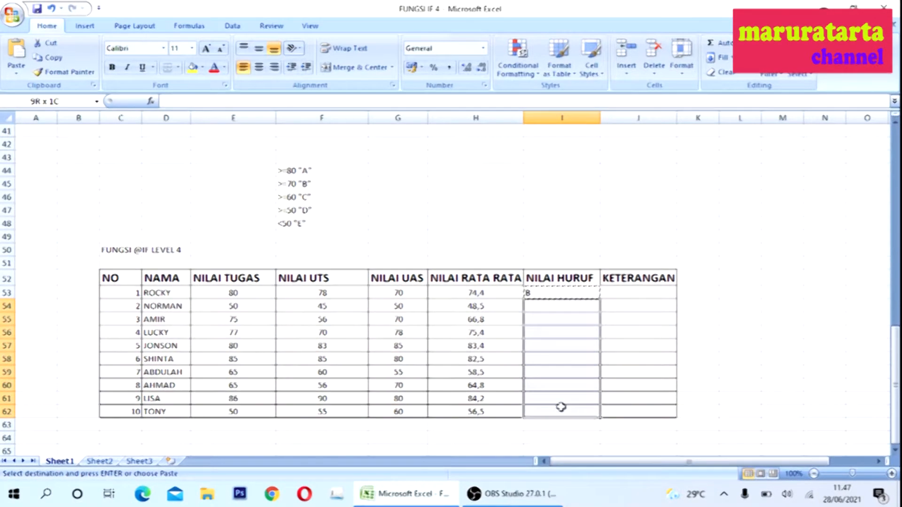
right_click(567, 350)
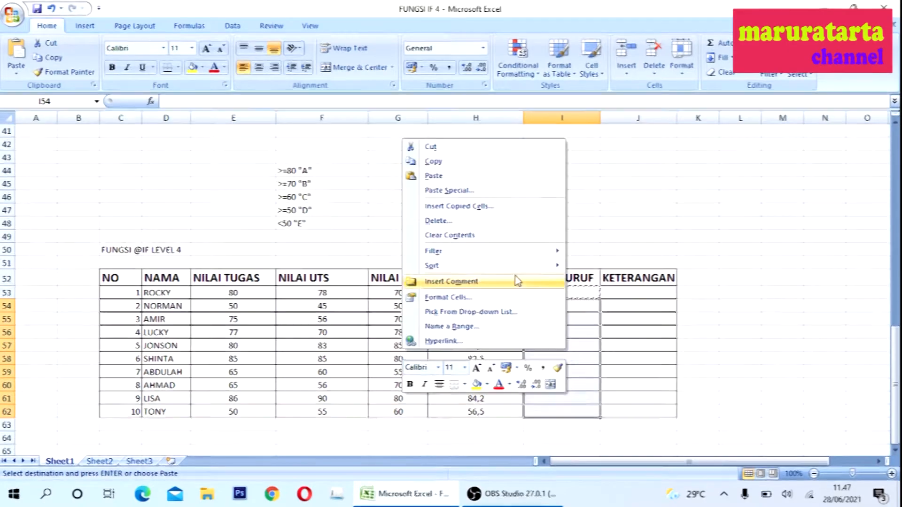
left_click(438, 180)
left_click(644, 387)
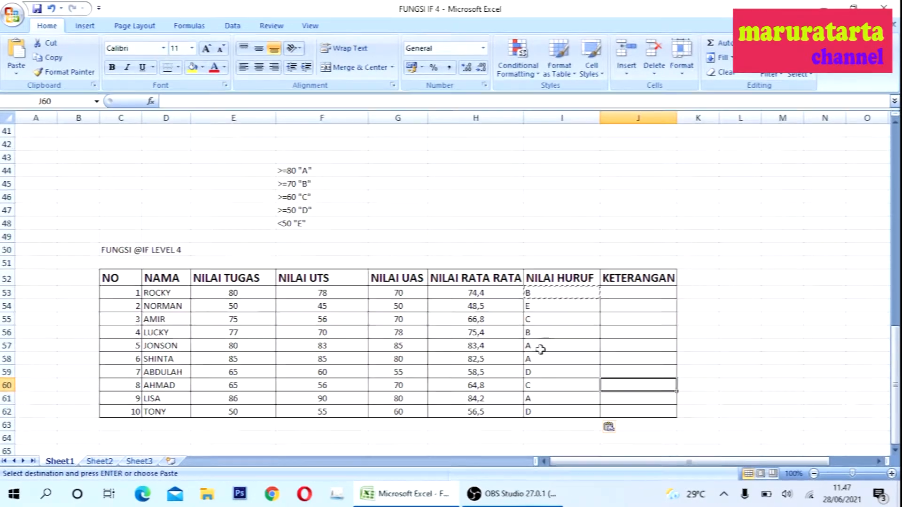
left_click_drag(560, 294, 551, 412)
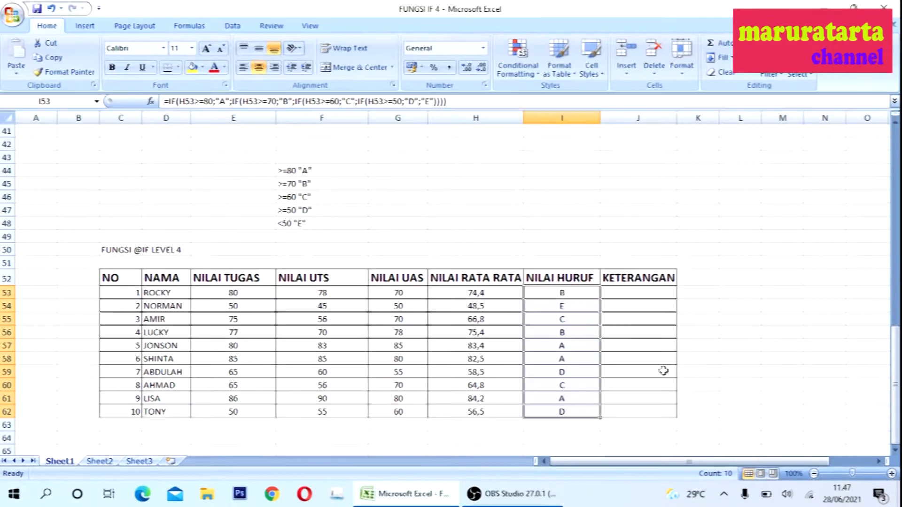
- Enter an IF formula in J53: =IF(H53>=60;"Lulus";"Tidak Lulus")
left_click(636, 293)
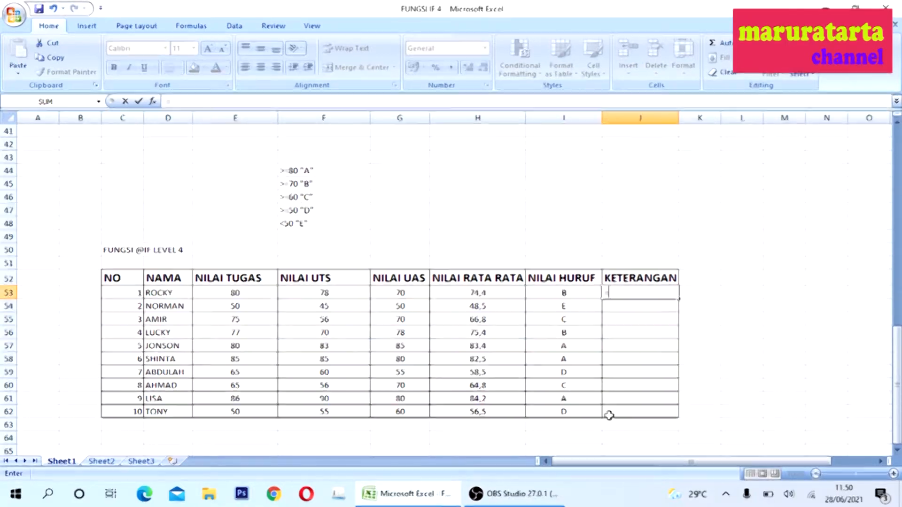
type("if(")
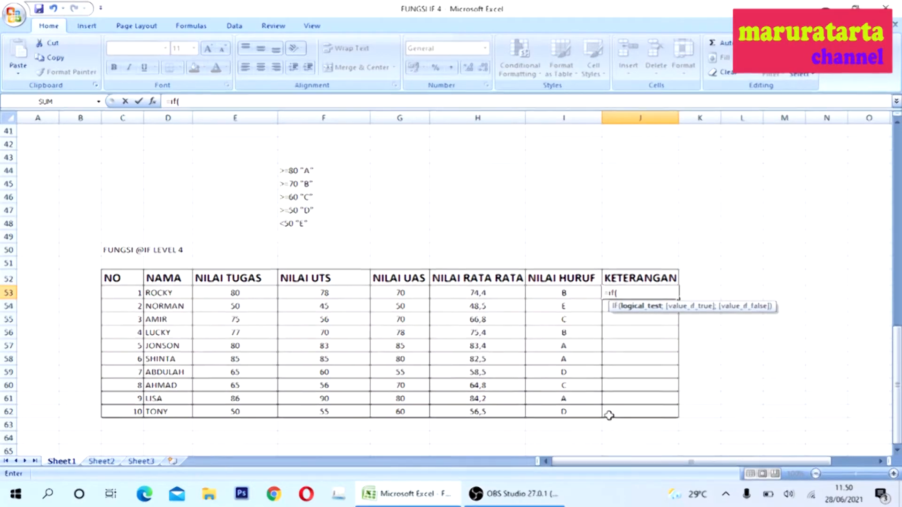
left_click(464, 297)
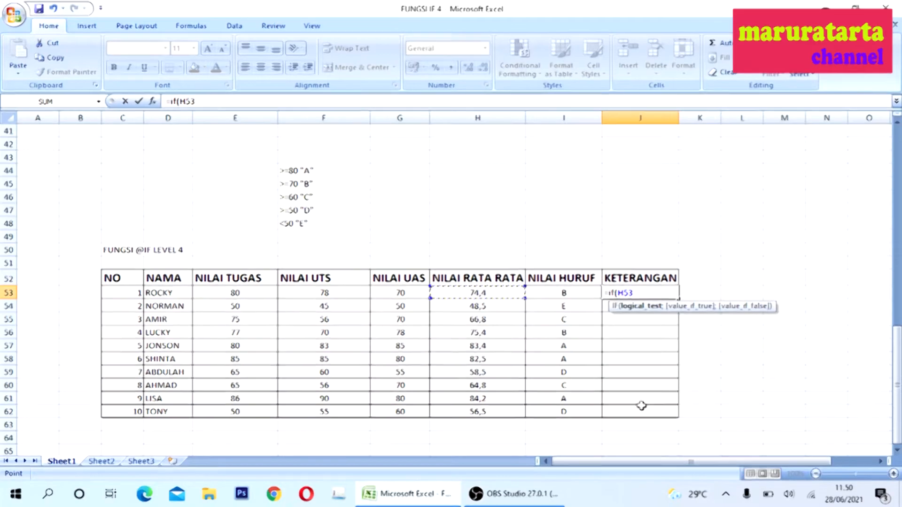
type(">=")
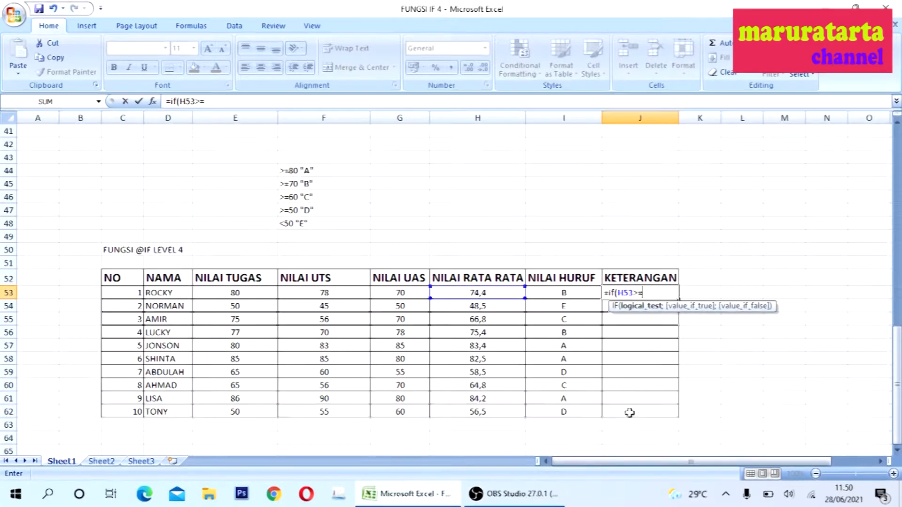
type("60;\"Lulu")
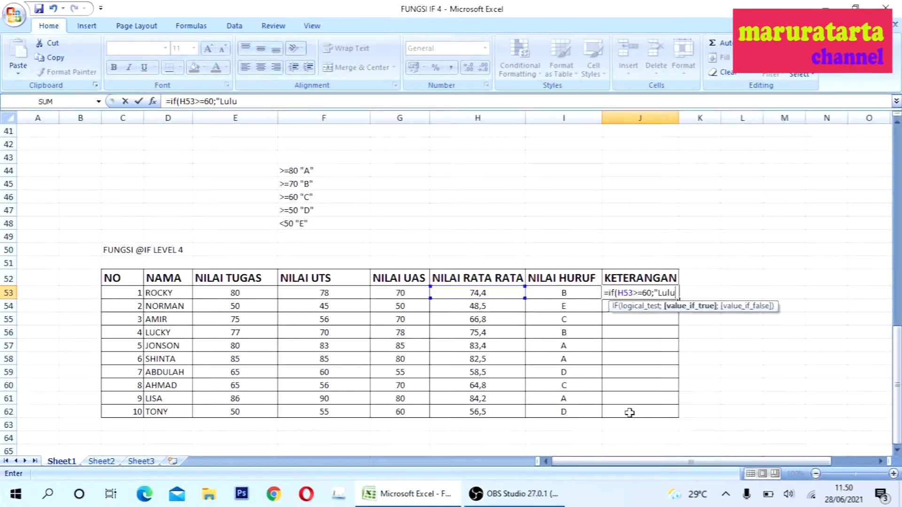
type("s\";")
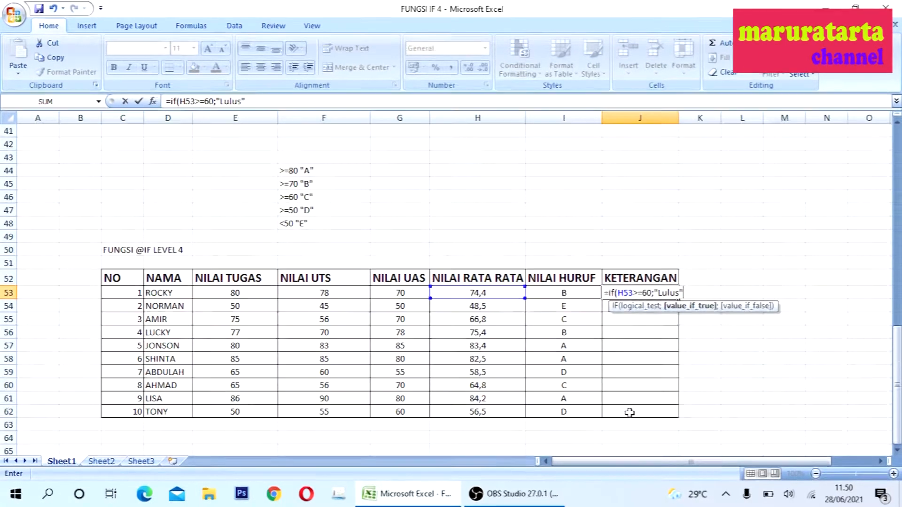
type("\"Tidak Lulus")
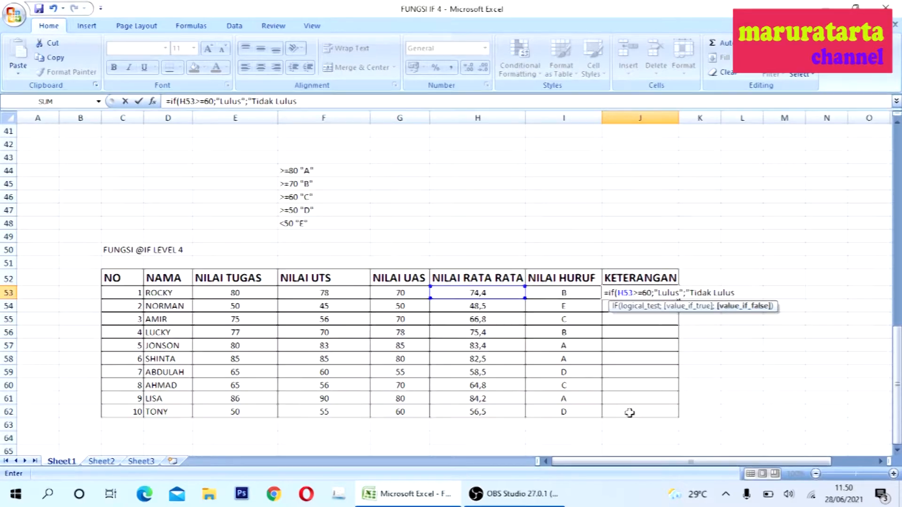
type("\"")
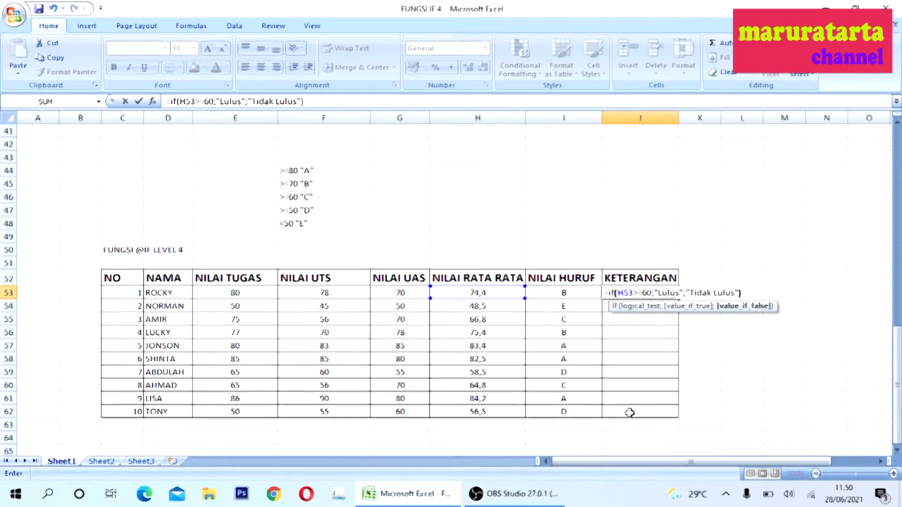
type(")")
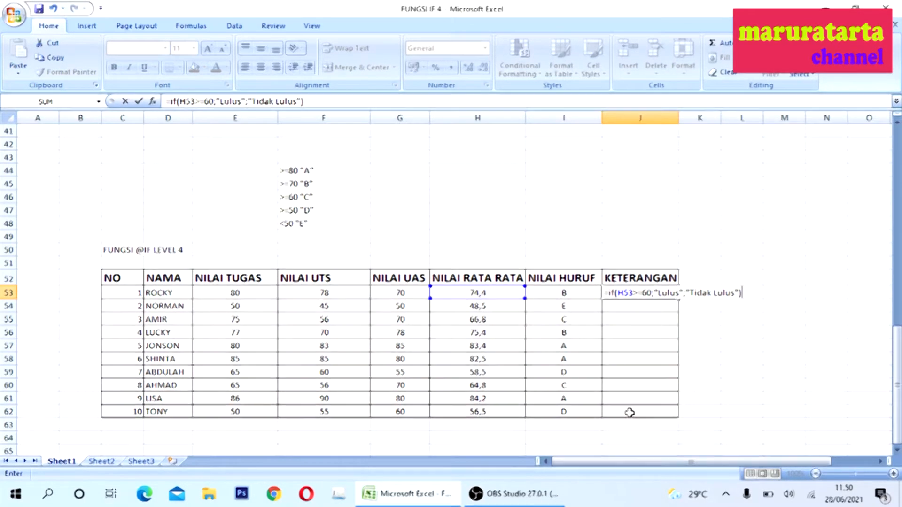
key("Return")
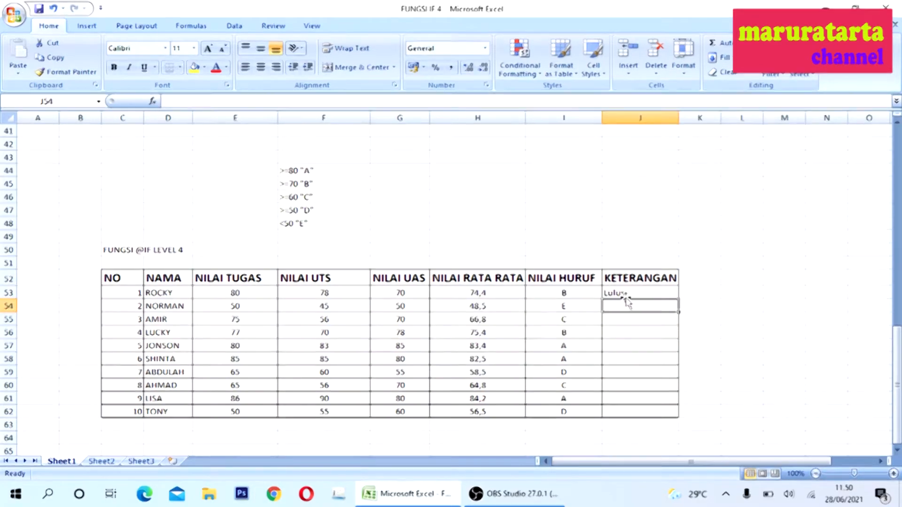
- Copy the J53 formula into J54 through J62
left_click(653, 295)
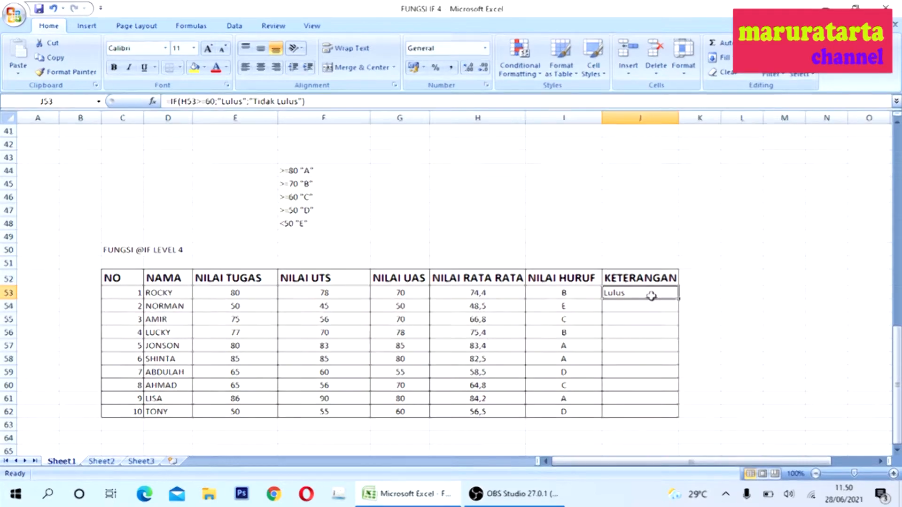
right_click(653, 295)
left_click(519, 109)
left_click(653, 308)
left_click_drag(649, 341, 647, 409)
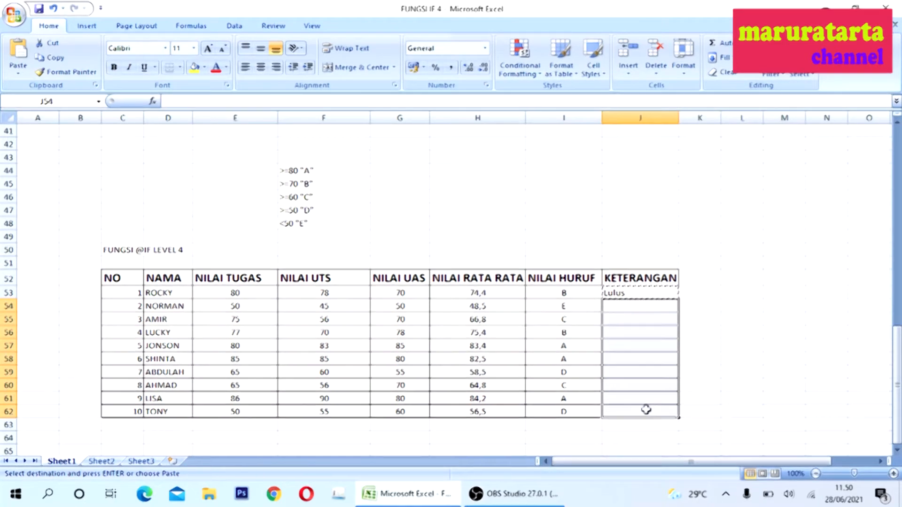
right_click(645, 348)
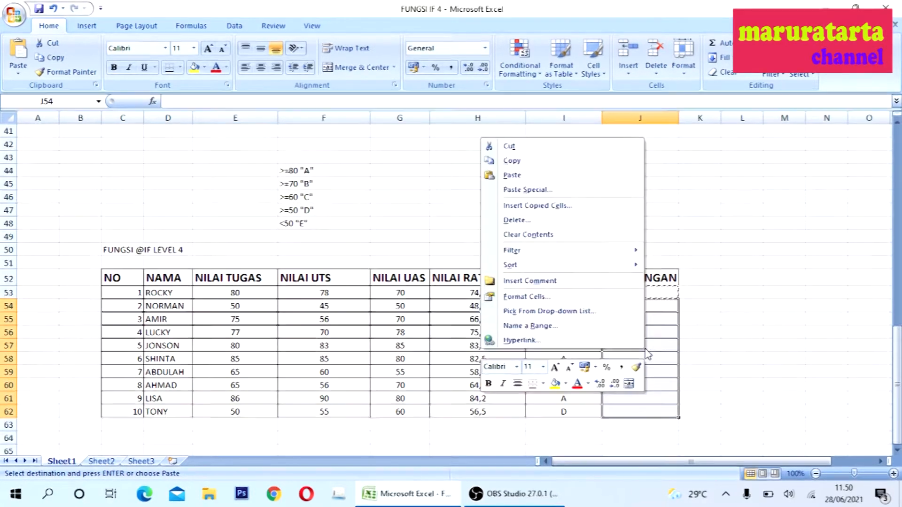
left_click(525, 180)
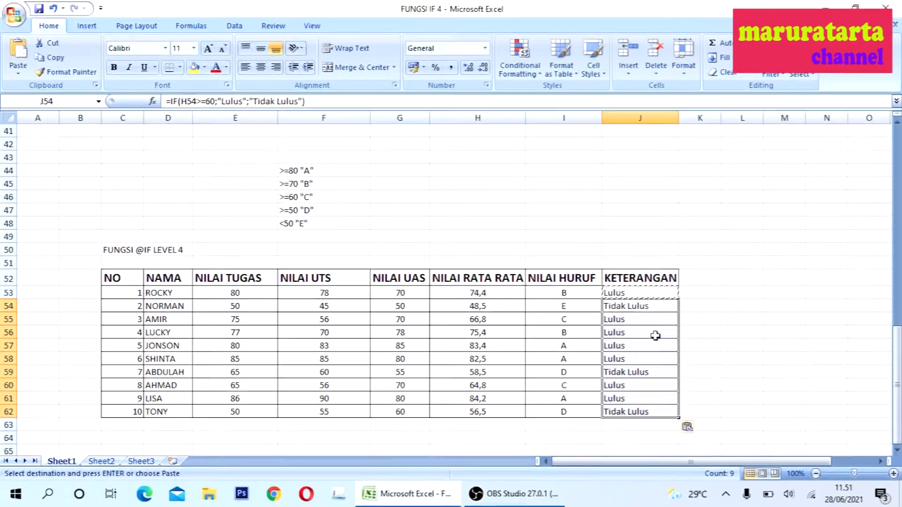
left_click(738, 398)
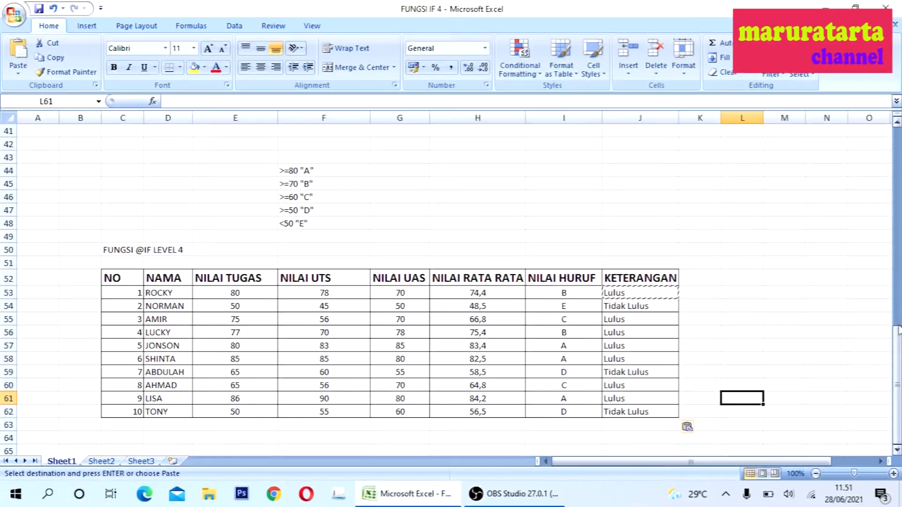
mouse_move(898, 329)
left_mouse_down()
mouse_move(898, 263)
mouse_move(898, 328)
left_mouse_up()
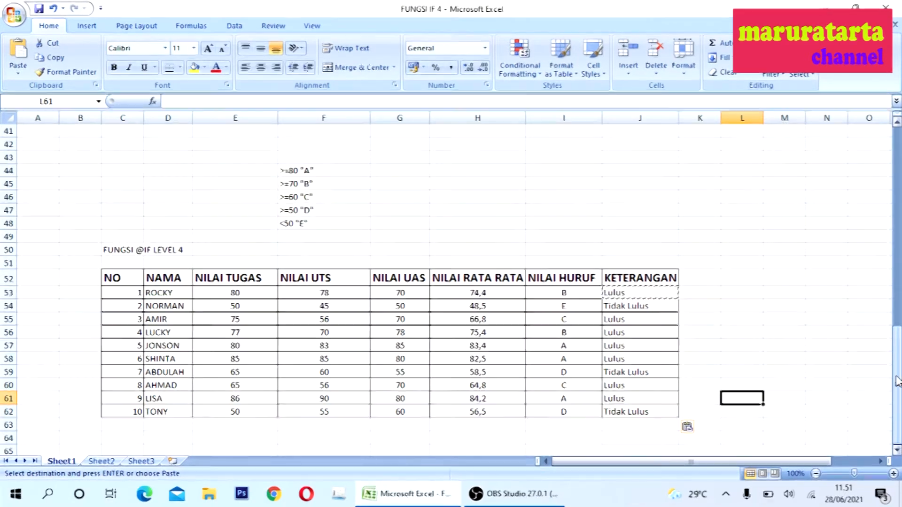
mouse_move(897, 380)
left_mouse_down()
mouse_move(897, 353)
mouse_move(898, 380)
left_mouse_up()
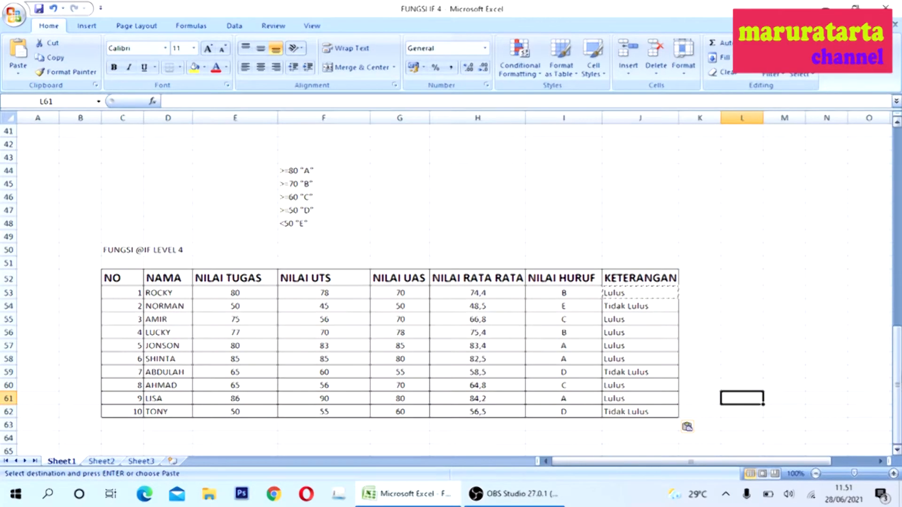
mouse_move(898, 371)
left_mouse_down()
mouse_move(898, 362)
mouse_move(898, 372)
left_mouse_up()
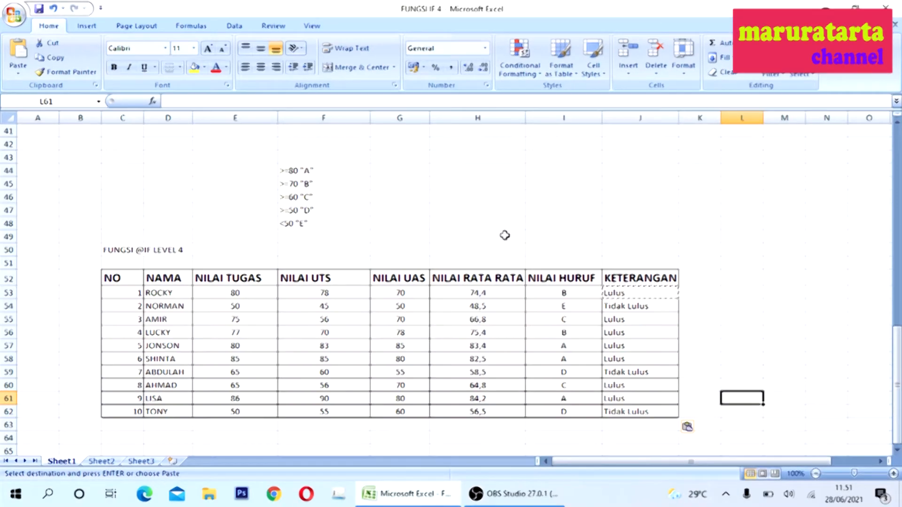
left_click(411, 237)
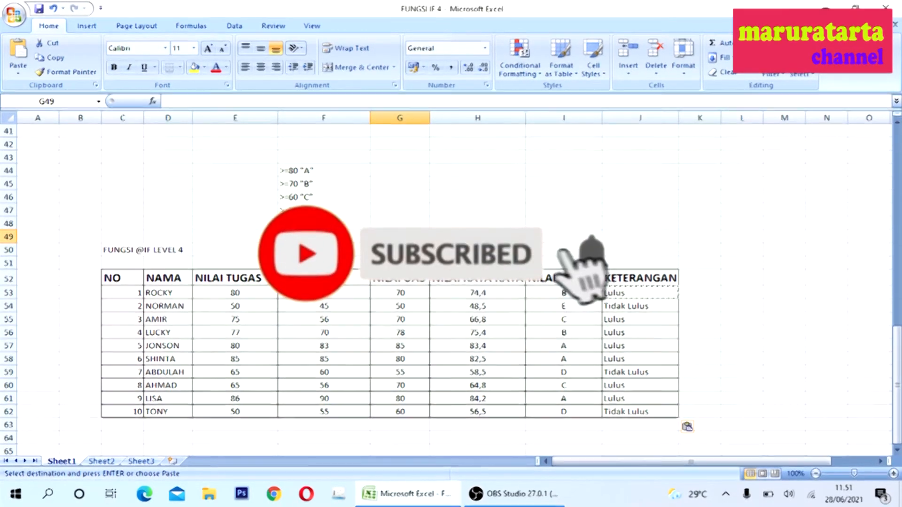
left_click(451, 237)
left_click(553, 237)
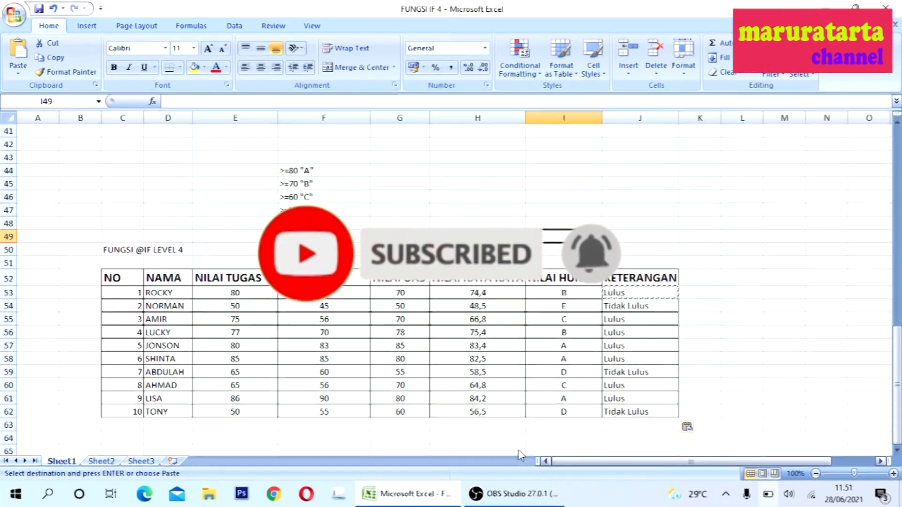